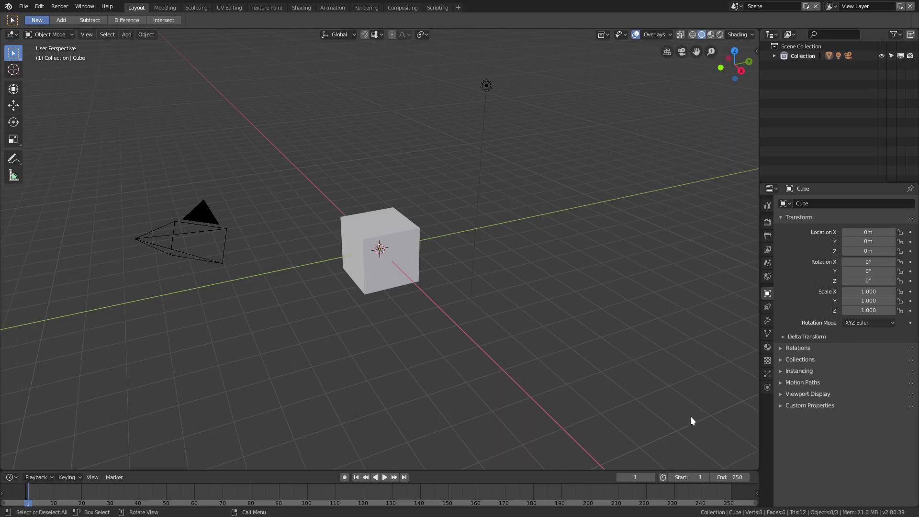
Step: Delete the default cube from the scene
{"action": "middle_click_drag", "start_coordinate": [330, 287], "coordinate": [426, 274]}
{"action": "right_click", "coordinate": [402, 263]}
{"action": "scroll", "coordinate": [387, 245], "scroll_direction": "up", "scroll_amount": 1}
{"action": "key", "text": "Delete"}
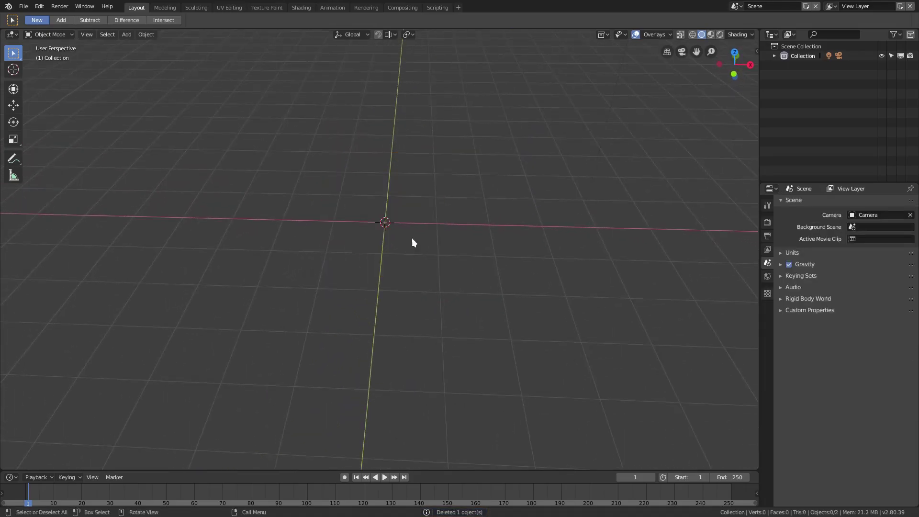
Step: Add an Ico Sphere mesh at the world origin
{"action": "key", "text": "shift+a"}
{"action": "mouse_move", "coordinate": [397, 220]}
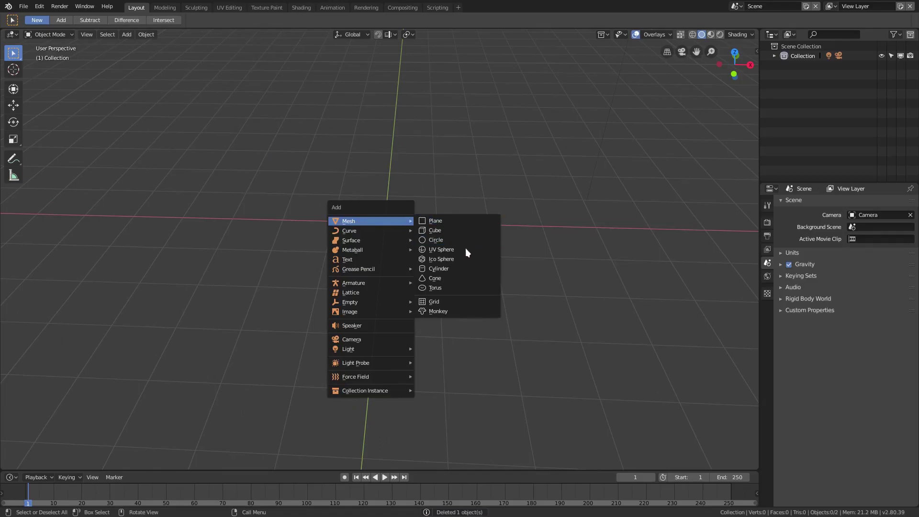
{"action": "left_click", "coordinate": [454, 261]}
{"action": "middle_click_drag", "start_coordinate": [530, 283], "coordinate": [517, 257]}
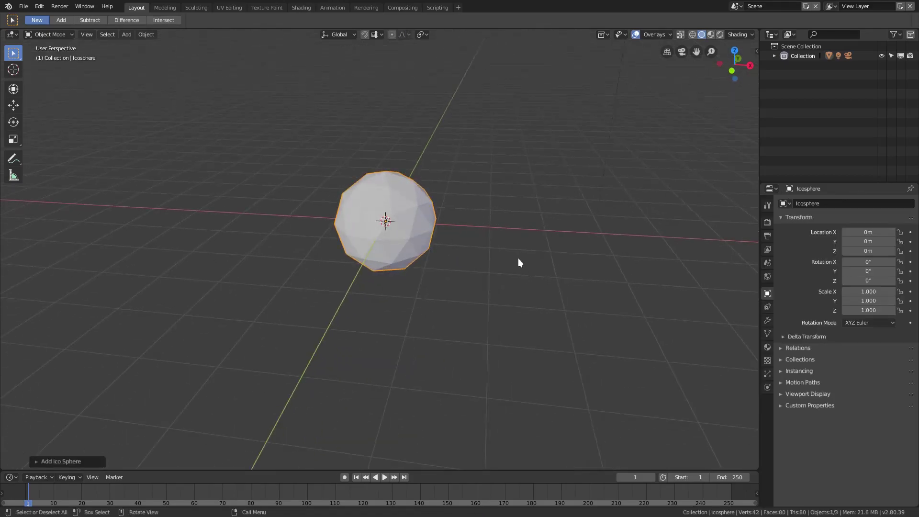
{"action": "scroll", "coordinate": [460, 200], "scroll_direction": "up", "scroll_amount": 4}
{"action": "middle_click_drag", "start_coordinate": [445, 177], "coordinate": [439, 206], "text": "shift"}
Step: Try moving two individual vertices on the front of the icosphere in Edit Mode, and return to Object Mode
{"action": "key", "text": "Tab"}
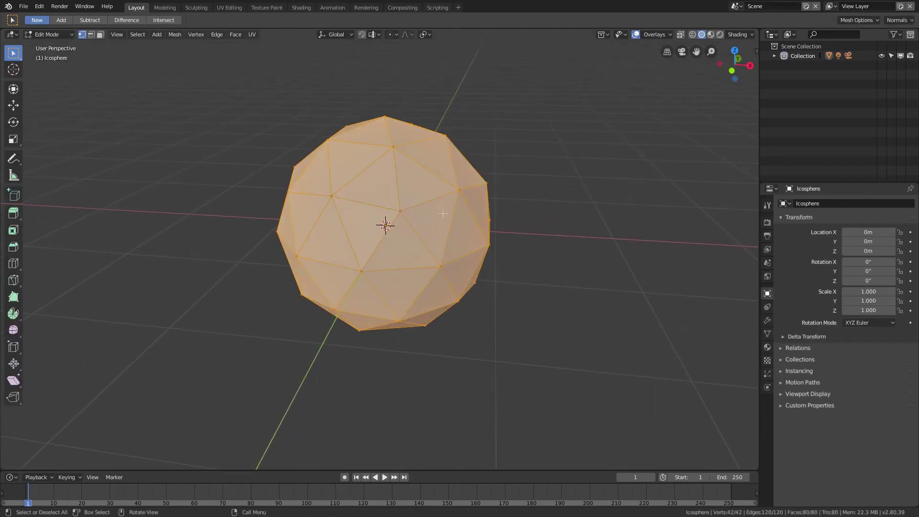
{"action": "scroll", "coordinate": [462, 169], "scroll_direction": "up", "scroll_amount": 2}
{"action": "right_click", "coordinate": [471, 192]}
{"action": "key", "text": "Escape"}
{"action": "left_click", "coordinate": [409, 202]}
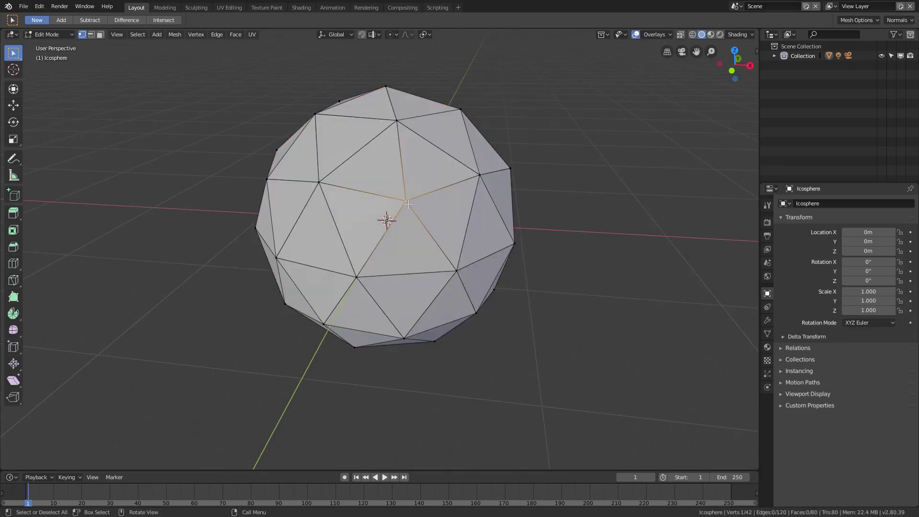
{"action": "key", "text": "g"}
{"action": "left_click", "coordinate": [418, 200]}
{"action": "left_click", "coordinate": [478, 175]}
{"action": "key", "text": "g"}
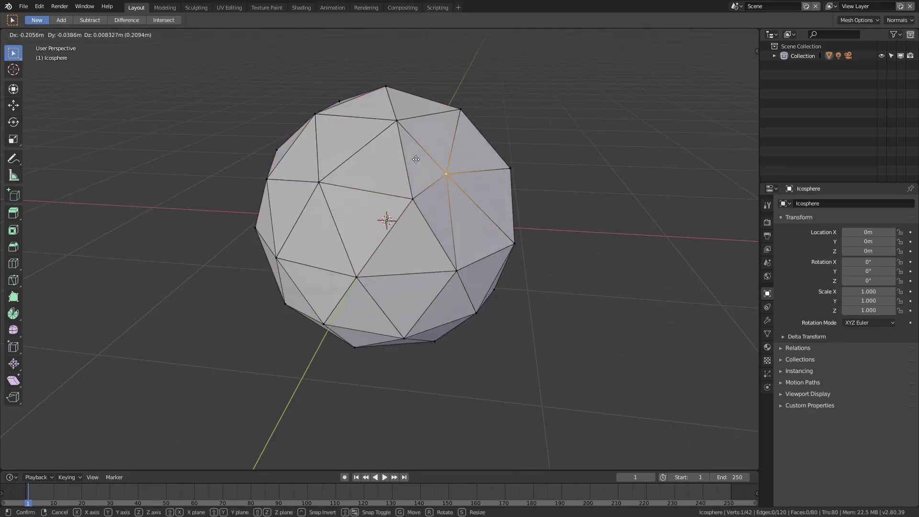
{"action": "key", "text": "Escape"}
{"action": "middle_click_drag", "start_coordinate": [419, 194], "coordinate": [507, 206]}
{"action": "key", "text": "Tab"}
{"action": "scroll", "coordinate": [469, 221], "scroll_direction": "down", "scroll_amount": 4}
{"action": "key", "text": "Tab"}
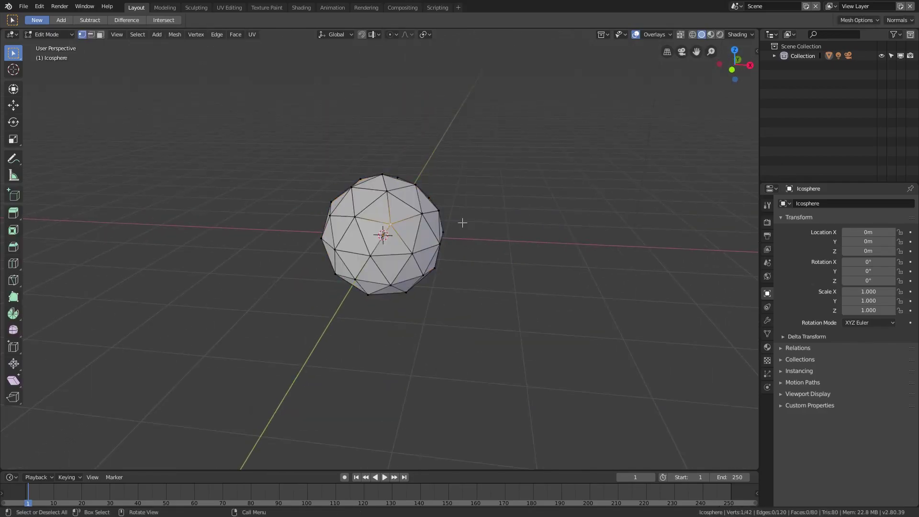
{"action": "key", "text": "Tab"}
Step: Add a Displace modifier to the icosphere, widening the properties area for more room
{"action": "scroll", "coordinate": [488, 245], "scroll_direction": "up", "scroll_amount": 1}
{"action": "scroll", "coordinate": [488, 246], "scroll_direction": "up", "scroll_amount": 2}
{"action": "mouse_move", "coordinate": [515, 239]}
{"action": "middle_mouse_down"}
{"action": "mouse_move", "coordinate": [524, 236]}
{"action": "mouse_move", "coordinate": [503, 240]}
{"action": "middle_mouse_up"}
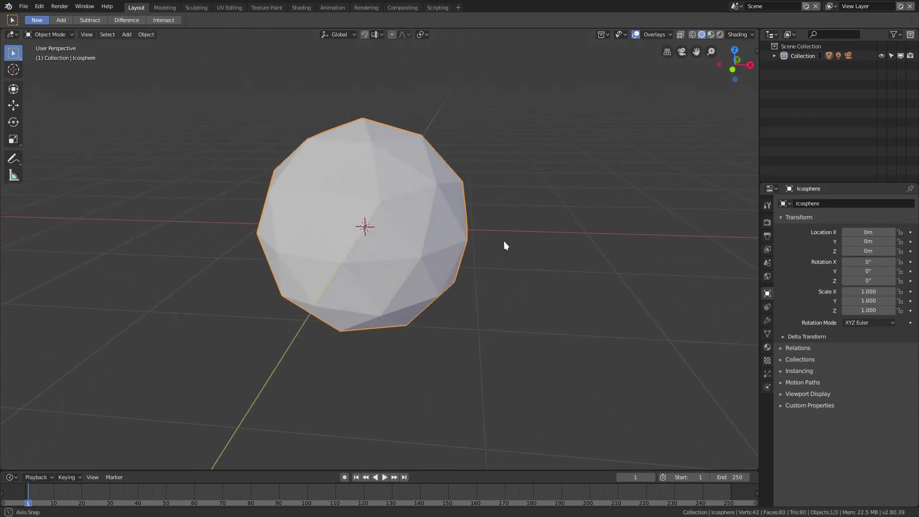
{"action": "left_click", "coordinate": [766, 319]}
{"action": "left_click_drag", "start_coordinate": [759, 314], "coordinate": [728, 311]}
{"action": "left_click", "coordinate": [775, 203]}
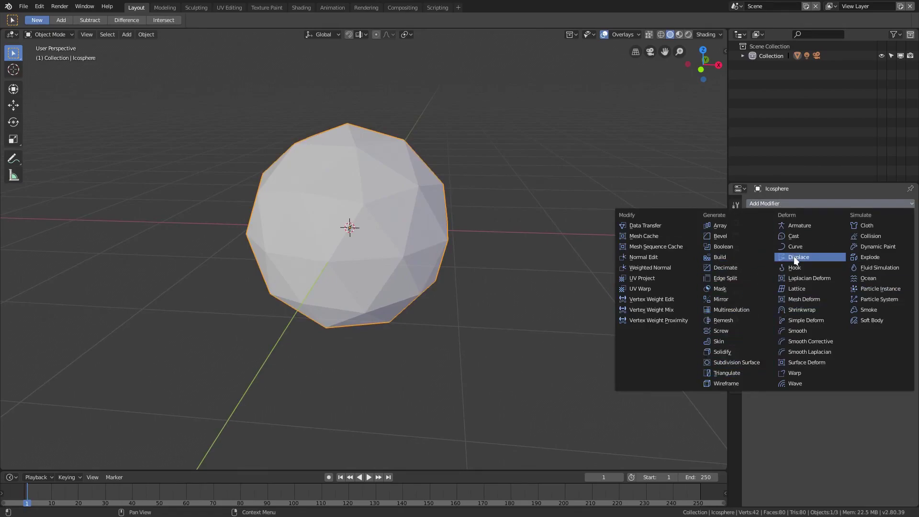
{"action": "left_click", "coordinate": [828, 256]}
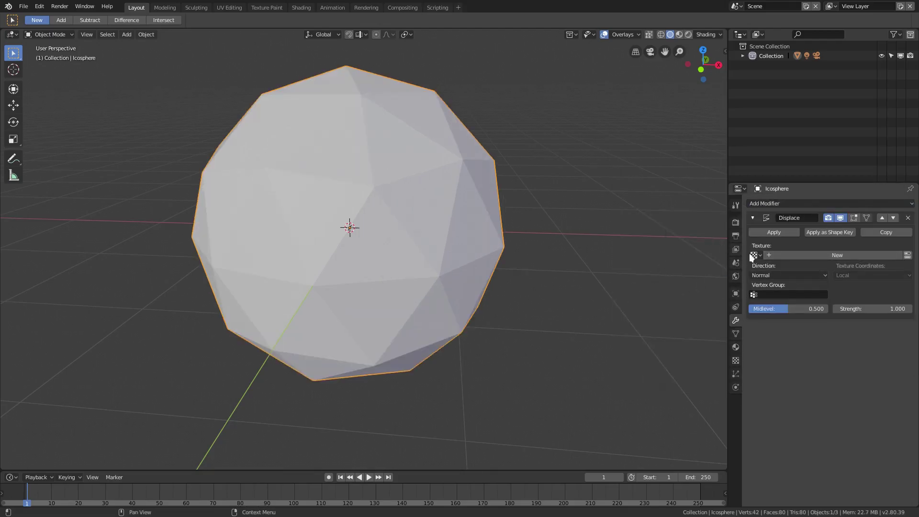
Step: Create a new texture for the Displace modifier and set its type to Clouds
{"action": "left_click", "coordinate": [798, 255]}
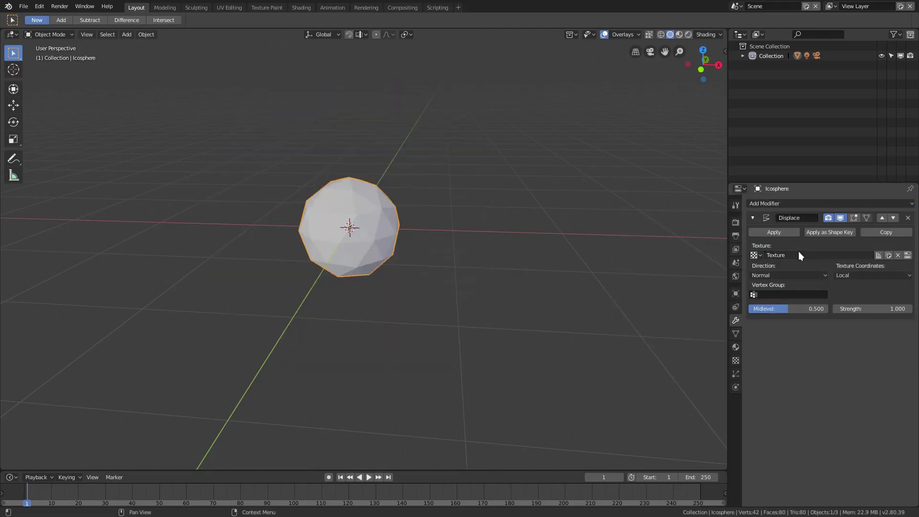
{"action": "left_click", "coordinate": [735, 361]}
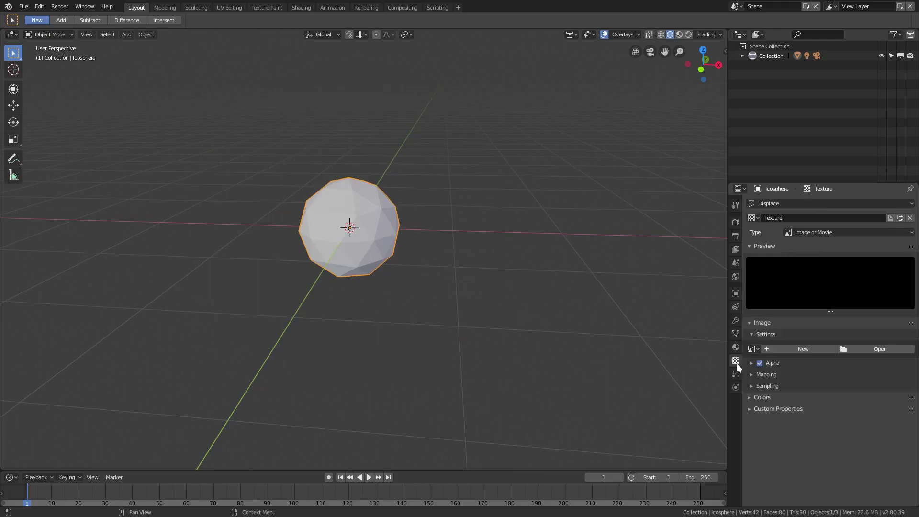
{"action": "left_click", "coordinate": [797, 231]}
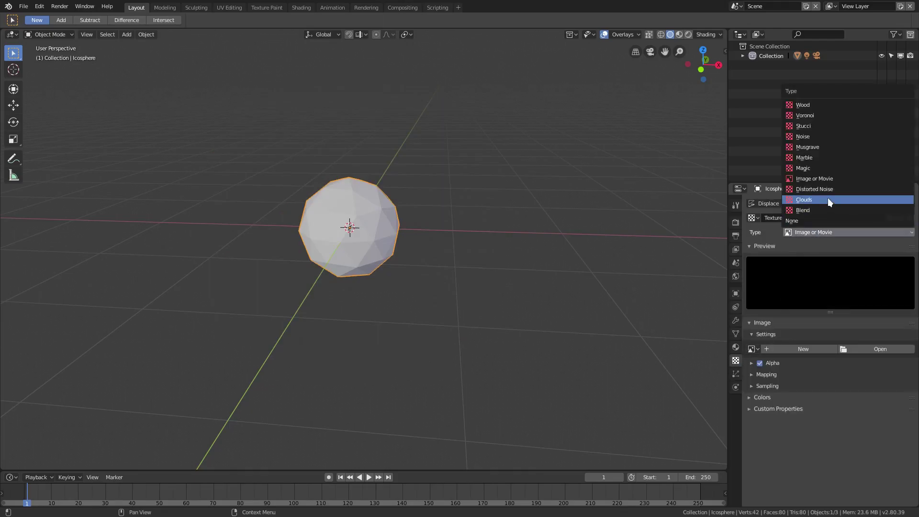
{"action": "left_click", "coordinate": [804, 200]}
{"action": "middle_click_drag", "start_coordinate": [502, 267], "coordinate": [307, 128]}
{"action": "middle_click_drag", "start_coordinate": [440, 256], "coordinate": [484, 225]}
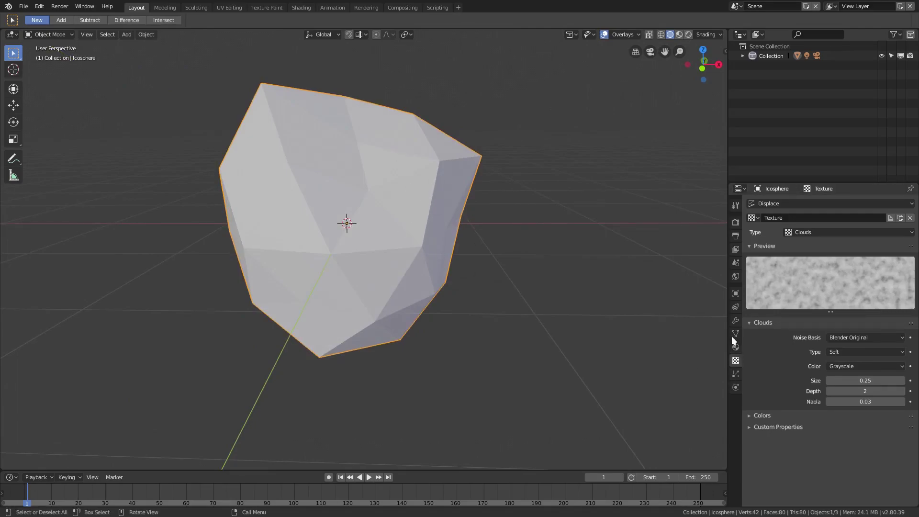
Step: Set the Displace modifier's strength to 0 and keyframe that value at frame 1
{"action": "left_click", "coordinate": [736, 321]}
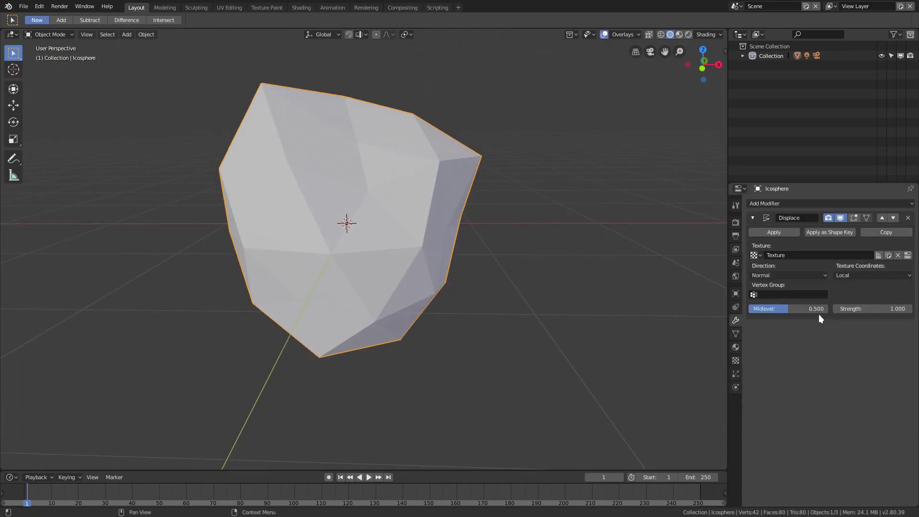
{"action": "mouse_move", "coordinate": [868, 309]}
{"action": "left_mouse_down"}
{"action": "mouse_move", "coordinate": [899, 308]}
{"action": "mouse_move", "coordinate": [837, 309]}
{"action": "mouse_move", "coordinate": [878, 309]}
{"action": "left_mouse_up"}
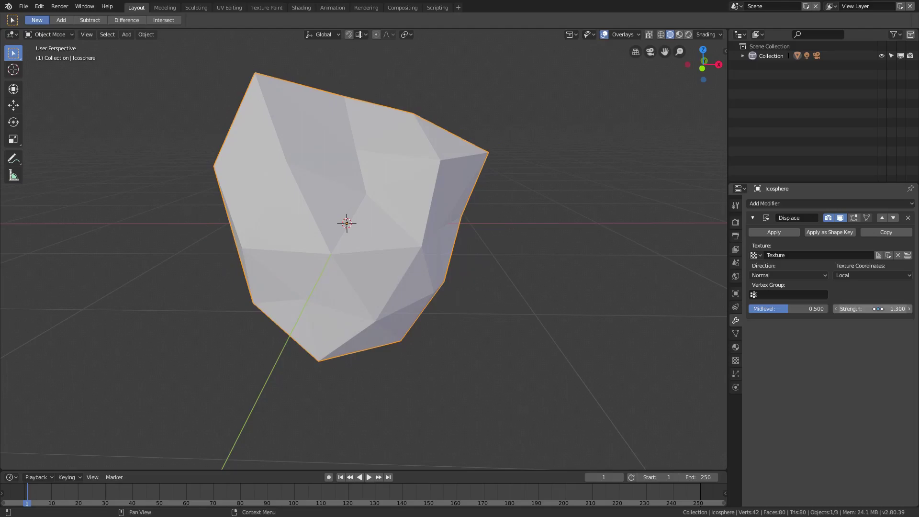
{"action": "type", "text": "0"}
{"action": "key", "text": "Return"}
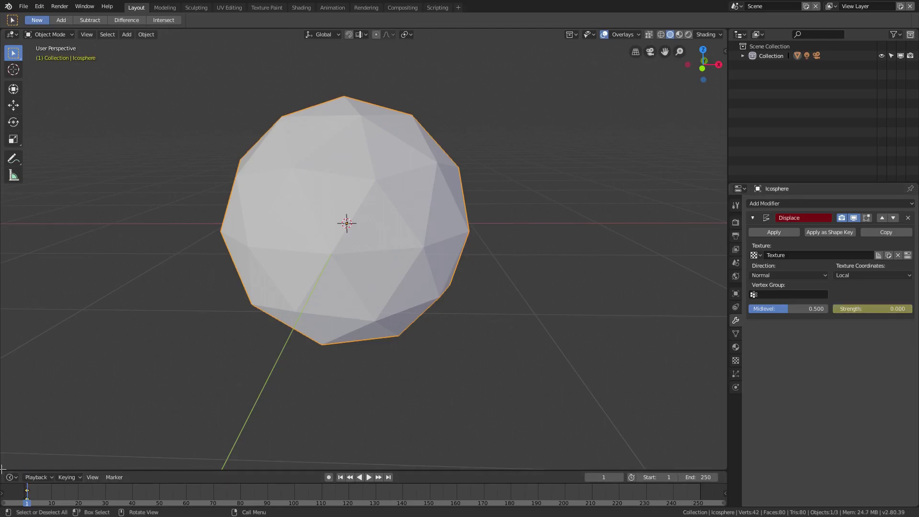
Step: Split the 3D viewport horizontally and turn the lower area into a Graph Editor
{"action": "left_click_drag", "start_coordinate": [2, 468], "coordinate": [18, 283]}
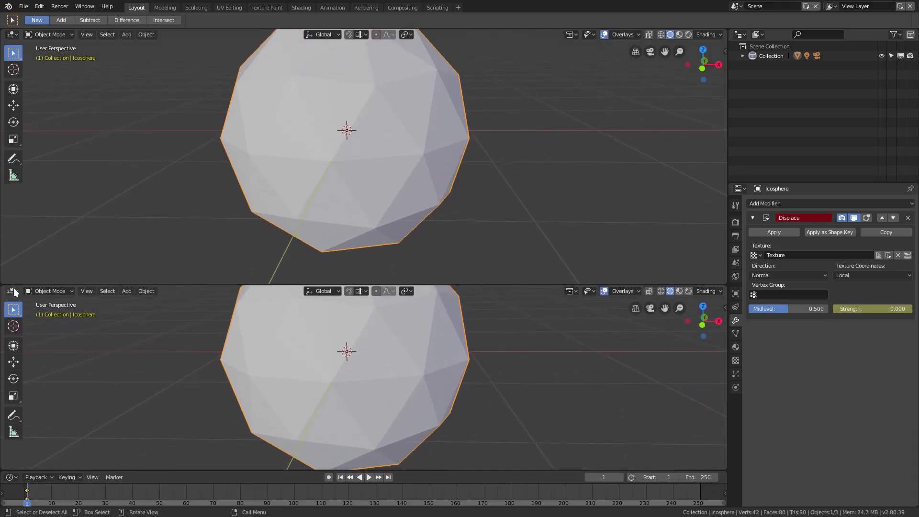
{"action": "left_click", "coordinate": [16, 292]}
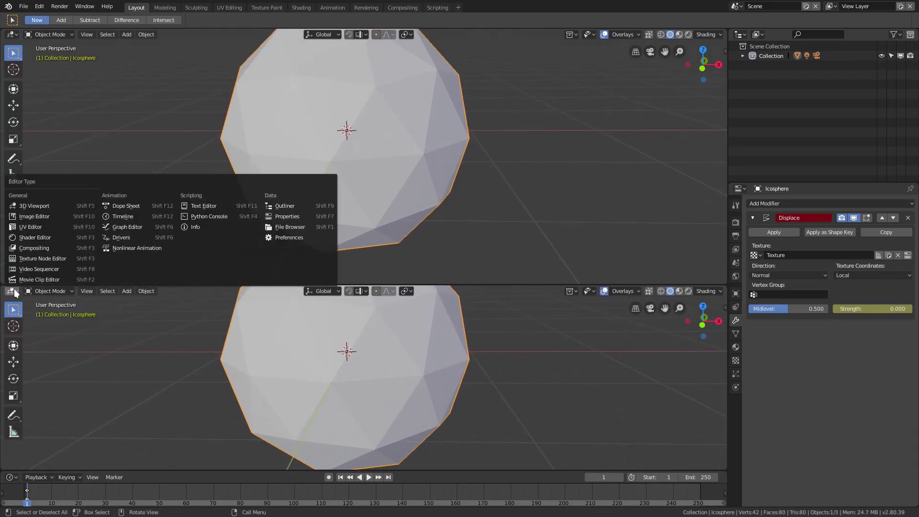
{"action": "left_click", "coordinate": [154, 223]}
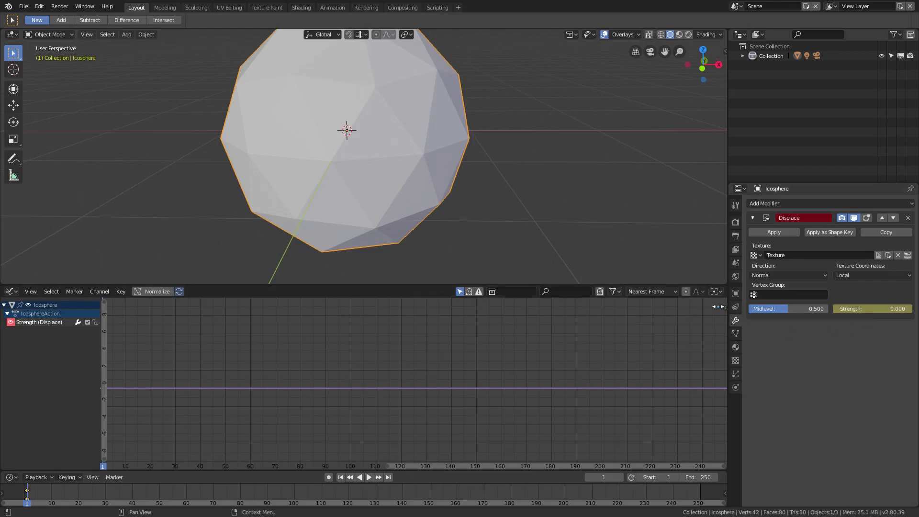
Step: Add a Noise modifier to the Displace strength curve in the Graph Editor
{"action": "left_click", "coordinate": [724, 307]}
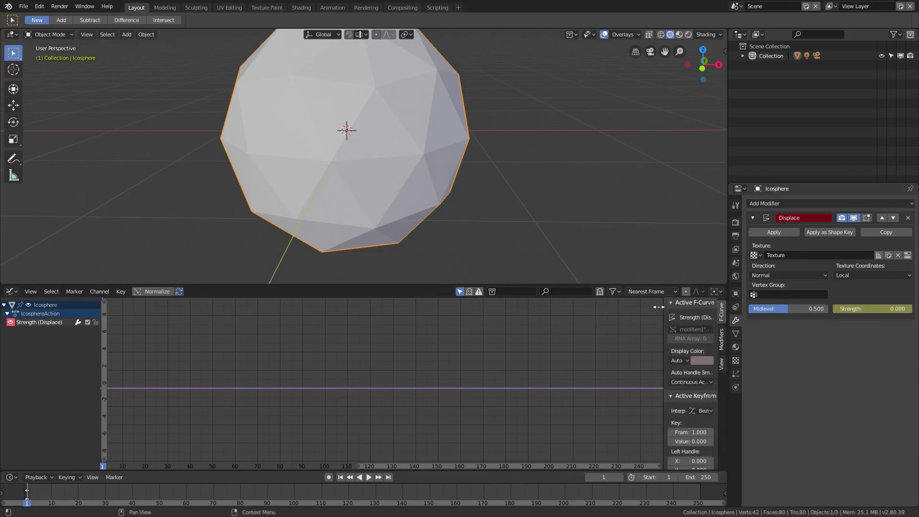
{"action": "left_click", "coordinate": [723, 340]}
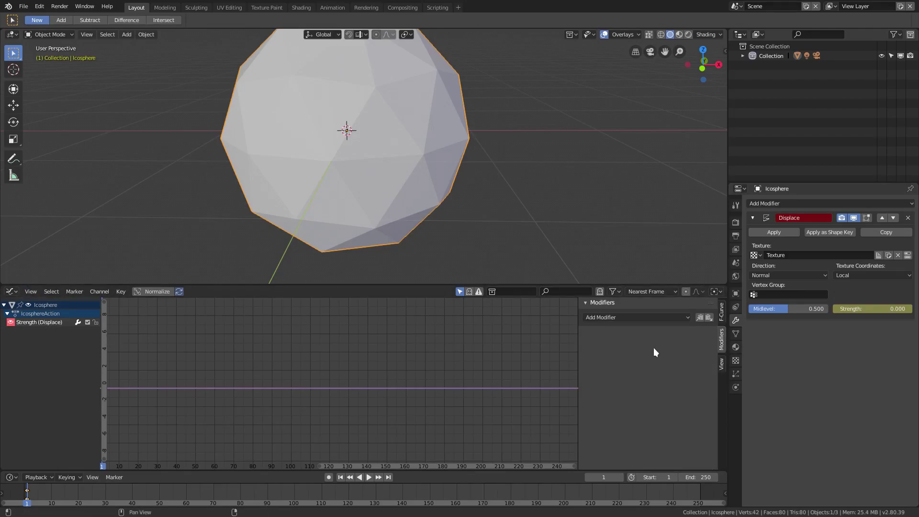
{"action": "left_click", "coordinate": [636, 318]}
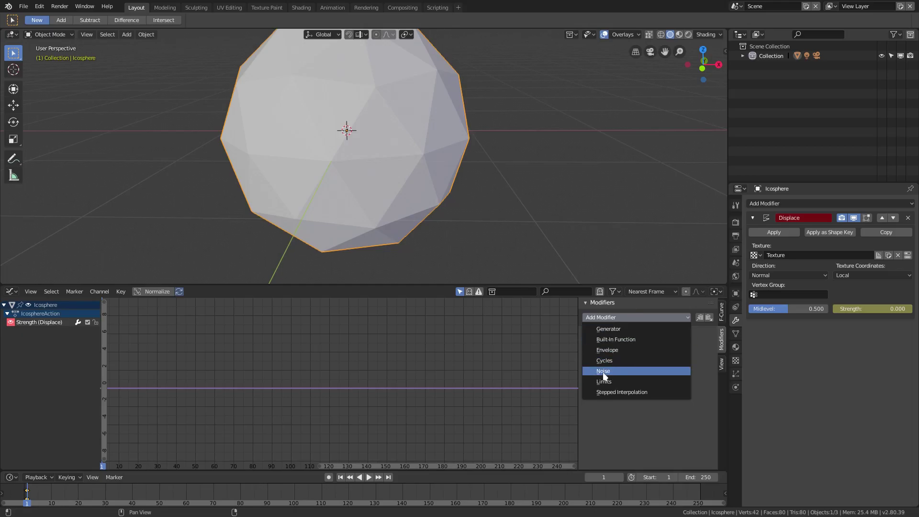
{"action": "left_click", "coordinate": [642, 371]}
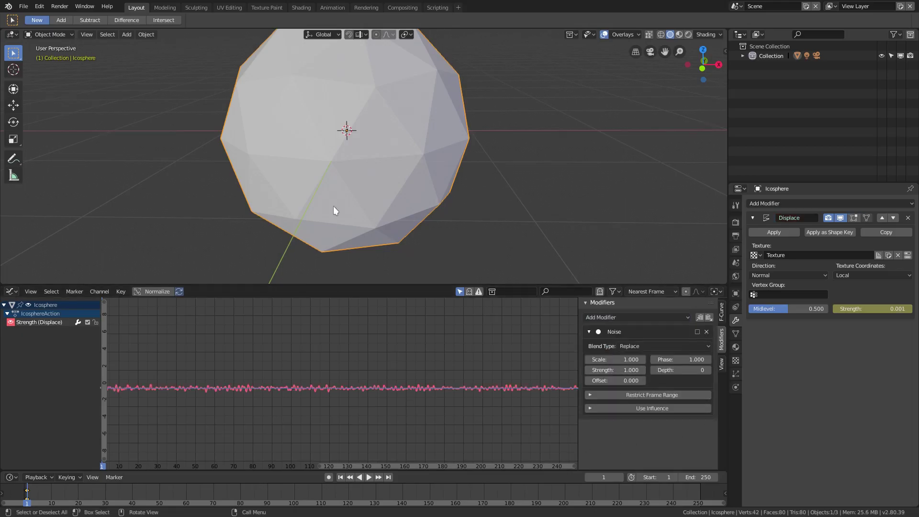
Step: Play the animation to check how the noise deforms the icosphere, and stop playback
{"action": "scroll", "coordinate": [333, 206], "scroll_direction": "down", "scroll_amount": 2}
{"action": "left_click", "coordinate": [367, 477]}
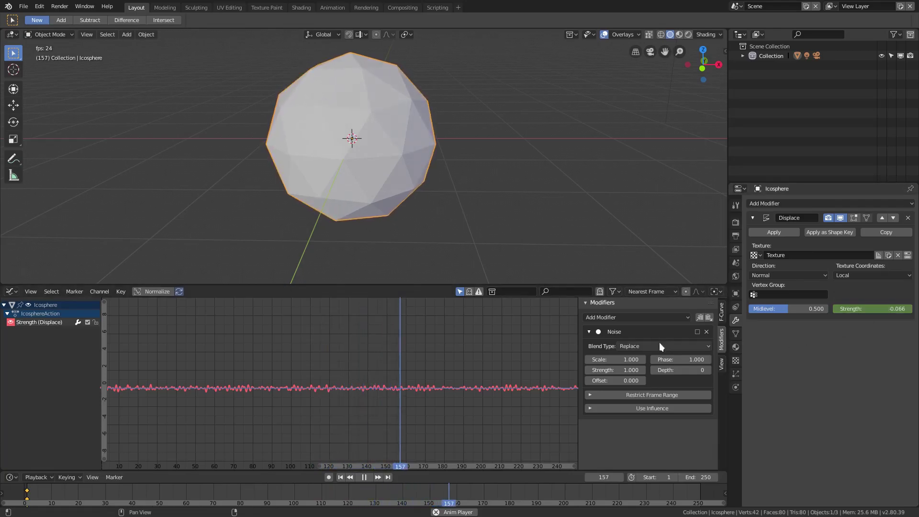
{"action": "left_click", "coordinate": [365, 477]}
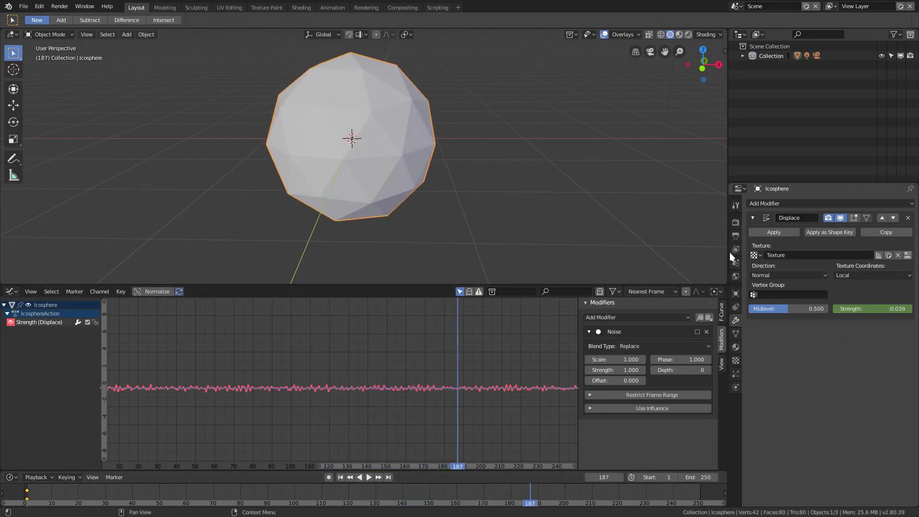
Step: Set the scene's output frame rate to 60 fps and start playback
{"action": "left_click", "coordinate": [735, 277]}
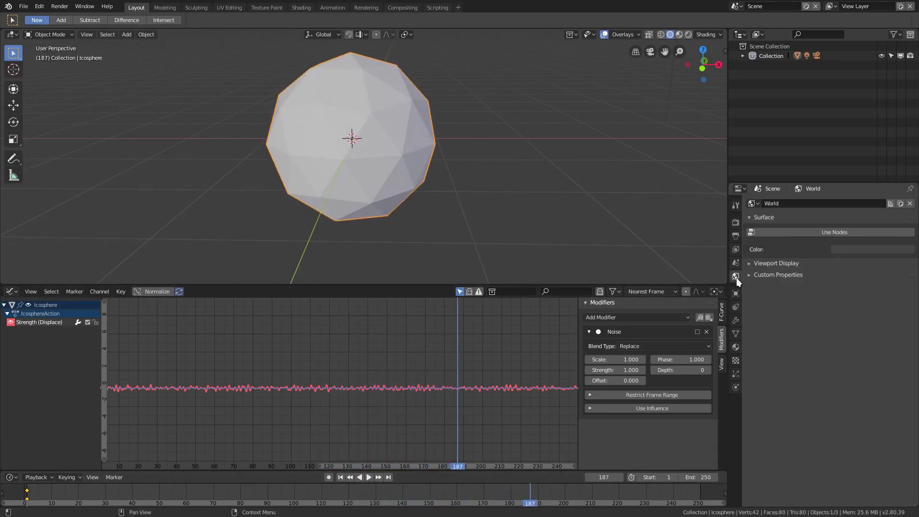
{"action": "left_click", "coordinate": [735, 223]}
{"action": "left_click", "coordinate": [735, 235]}
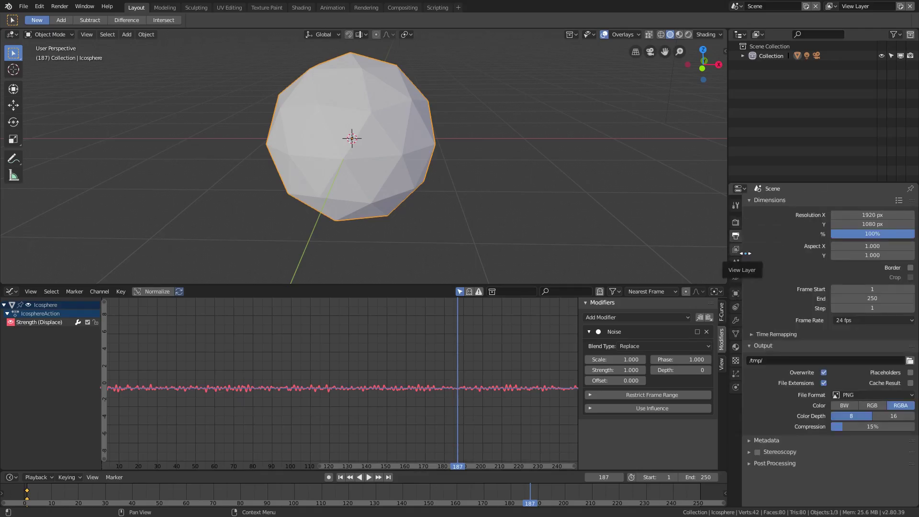
{"action": "left_click", "coordinate": [849, 318]}
{"action": "left_click", "coordinate": [844, 407]}
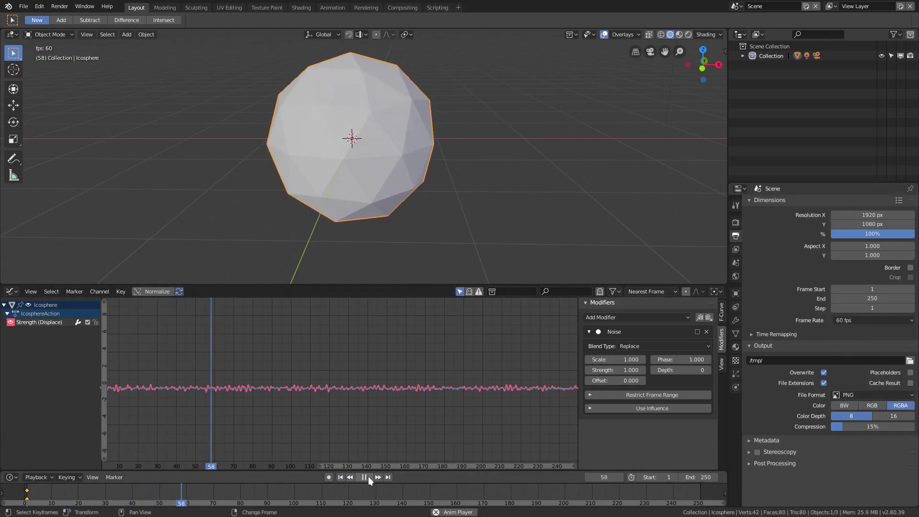
Step: Tune the Noise curve modifier by trying a scale of 25, finally setting scale to 35.7 and strength to 3.4
{"action": "left_click_drag", "start_coordinate": [612, 363], "coordinate": [645, 363]}
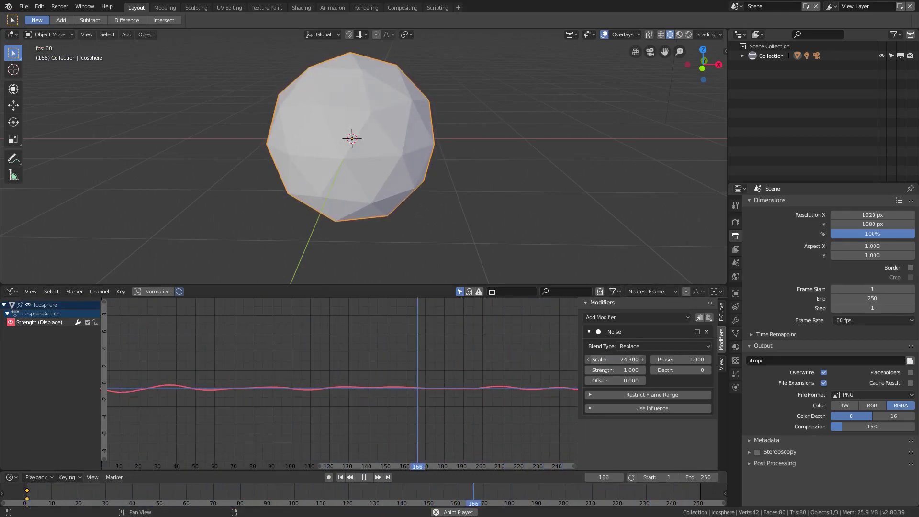
{"action": "double_click", "coordinate": [604, 360]}
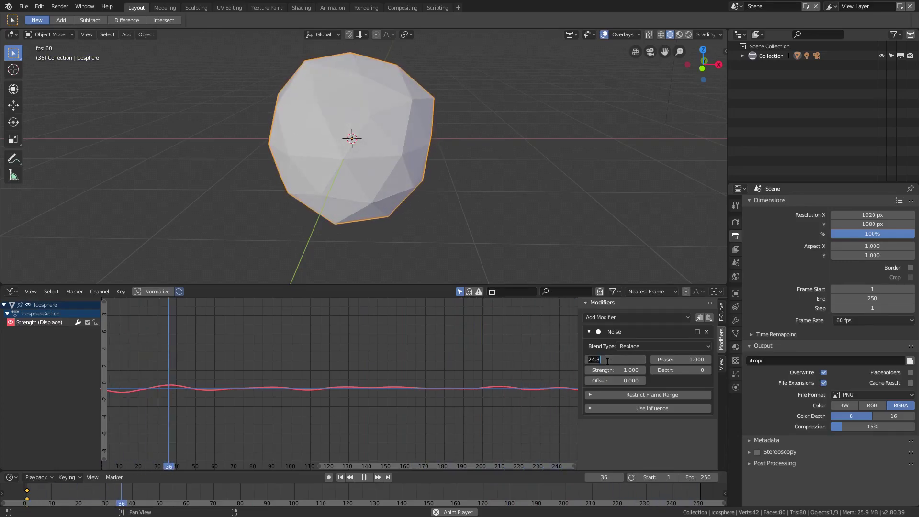
{"action": "type", "text": "25"}
{"action": "key", "text": "Return"}
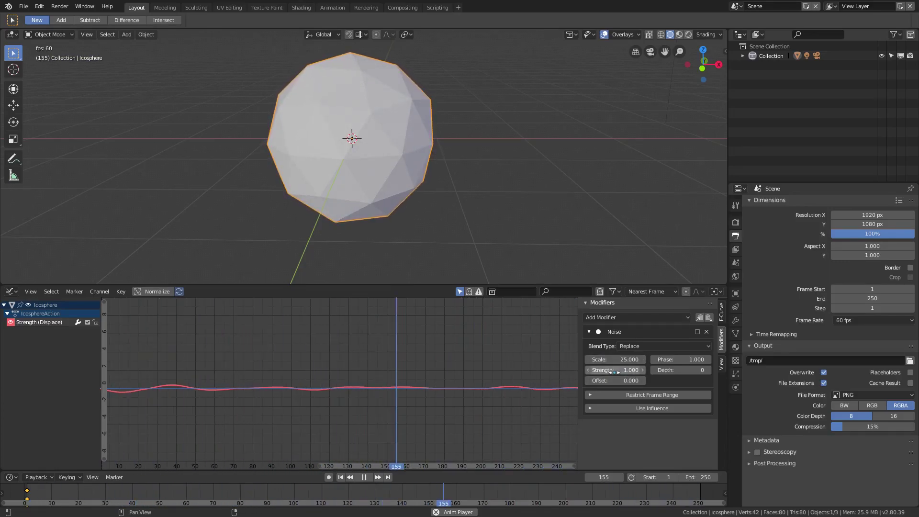
{"action": "left_click_drag", "start_coordinate": [614, 372], "coordinate": [640, 360]}
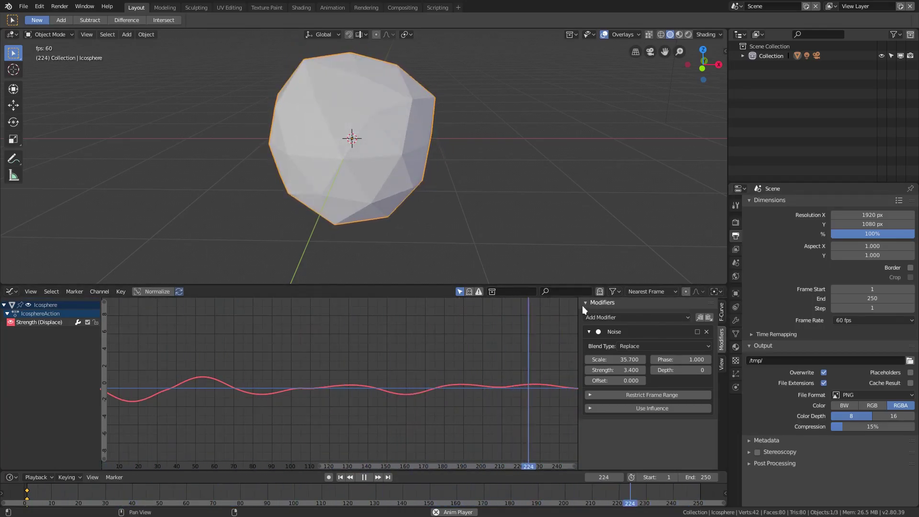
Step: Collapse the existing Noise modifier and add a second Noise modifier to the strength curve
{"action": "left_click", "coordinate": [589, 333]}
{"action": "left_click", "coordinate": [629, 317]}
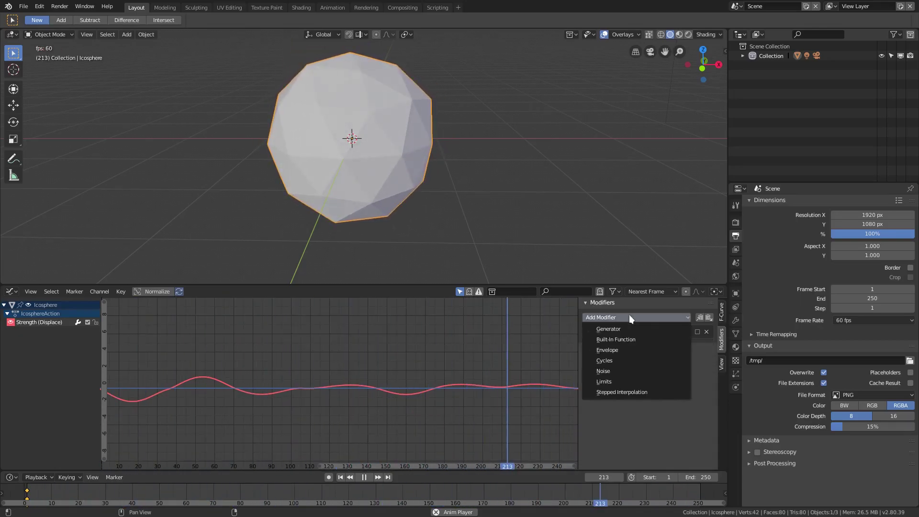
{"action": "left_click", "coordinate": [612, 372]}
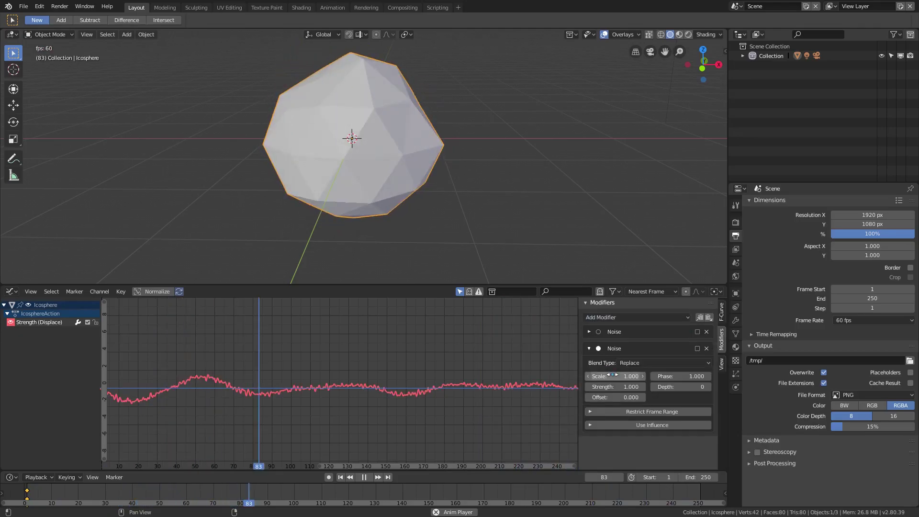
Step: Tune the second Noise modifier to scale -38.1, strength -8.5, offset -39.9 and phase 209.4, and inspect the deforming icosphere
{"action": "left_click_drag", "start_coordinate": [610, 397], "coordinate": [659, 397]}
{"action": "left_click_drag", "start_coordinate": [608, 376], "coordinate": [455, 377]}
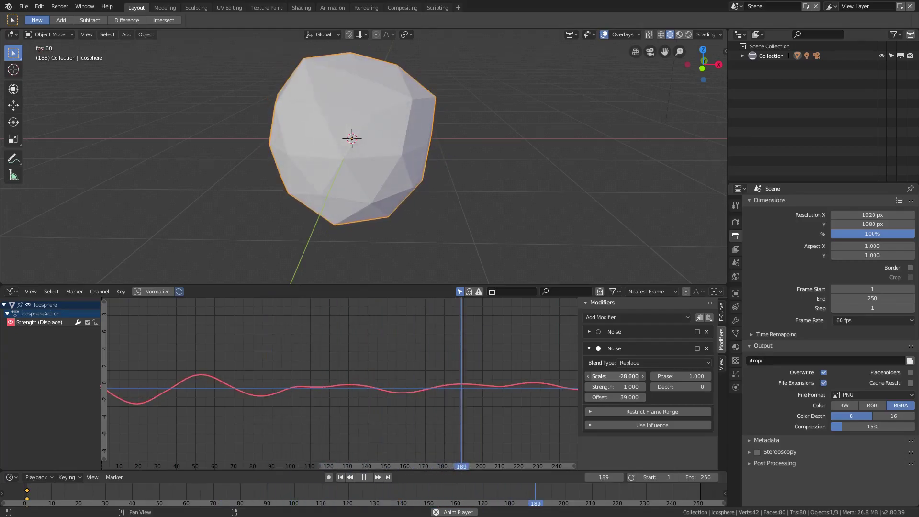
{"action": "mouse_move", "coordinate": [614, 386]}
{"action": "left_mouse_down"}
{"action": "mouse_move", "coordinate": [579, 377]}
{"action": "mouse_move", "coordinate": [612, 397]}
{"action": "left_mouse_up"}
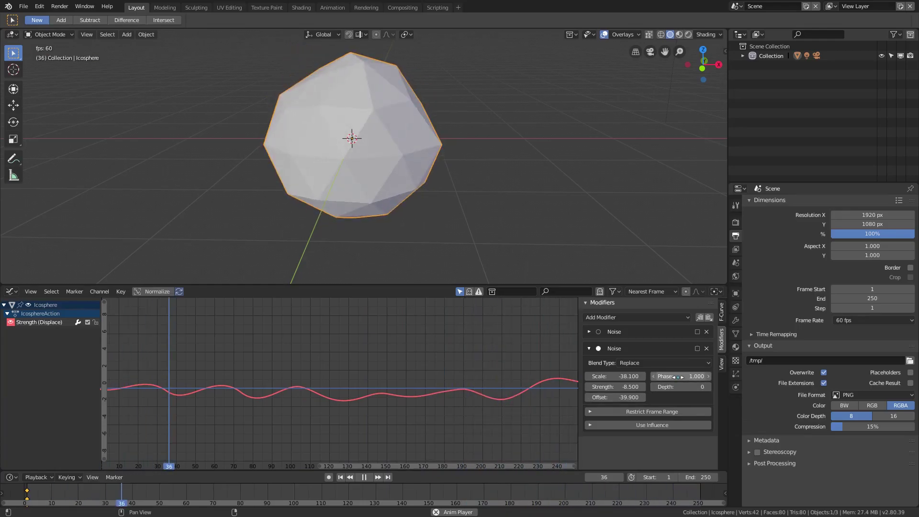
{"action": "left_click_drag", "start_coordinate": [677, 376], "coordinate": [726, 376]}
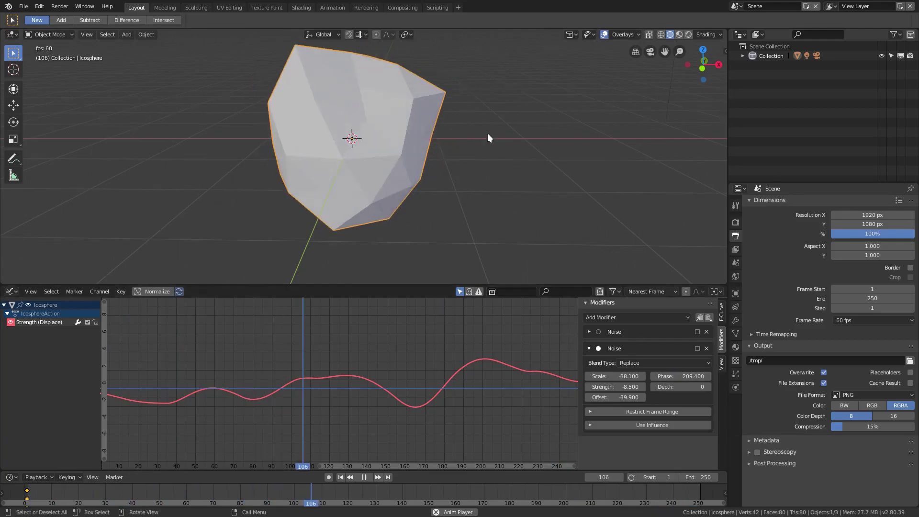
{"action": "scroll", "coordinate": [487, 134], "scroll_direction": "down", "scroll_amount": 3}
{"action": "middle_click_drag", "start_coordinate": [487, 133], "coordinate": [452, 137]}
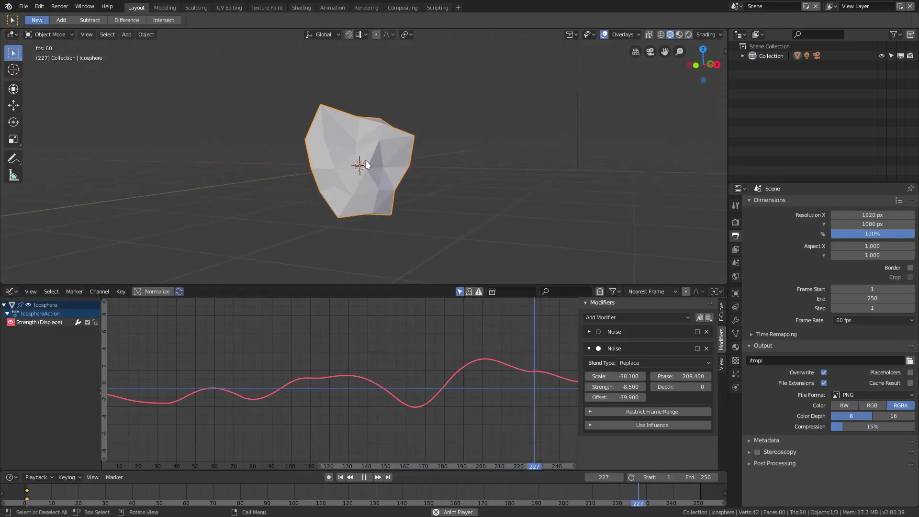
{"action": "scroll", "coordinate": [366, 164], "scroll_direction": "up", "scroll_amount": 2}
{"action": "middle_click_drag", "start_coordinate": [323, 124], "coordinate": [356, 106]}
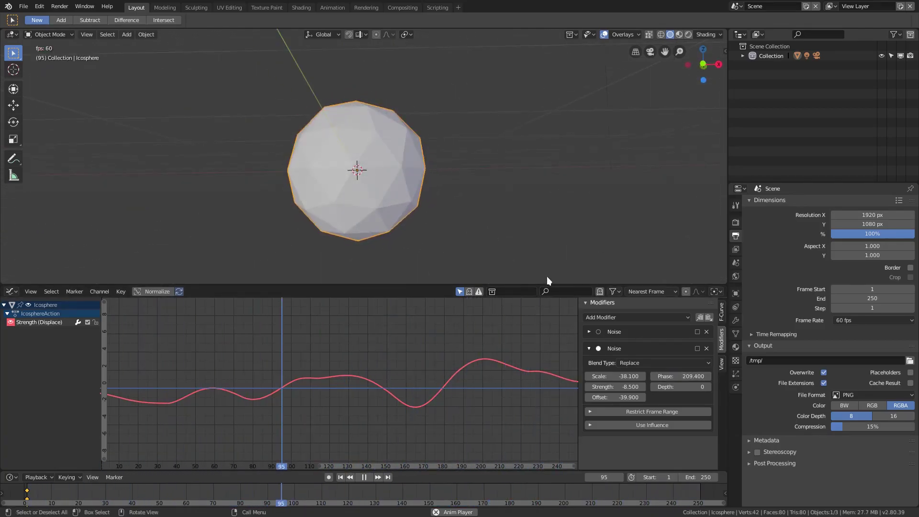
{"action": "left_click", "coordinate": [589, 348]}
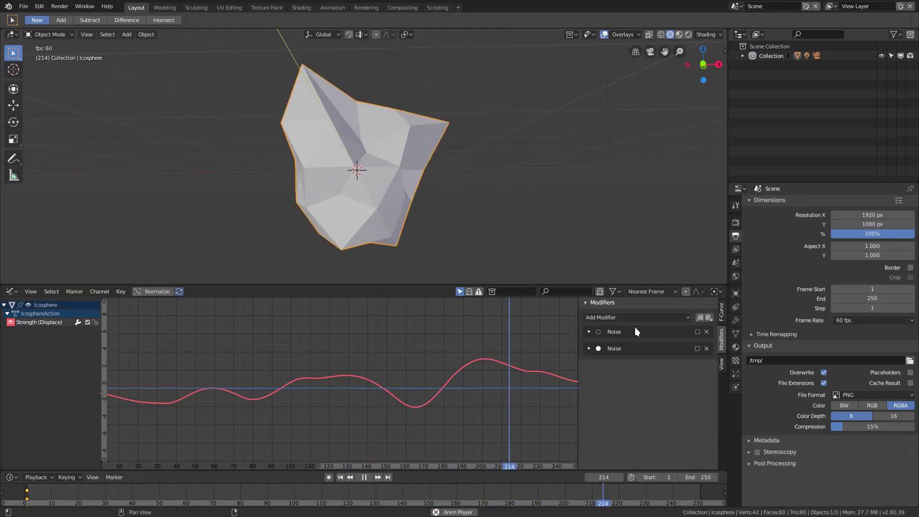
{"action": "left_click", "coordinate": [598, 332]}
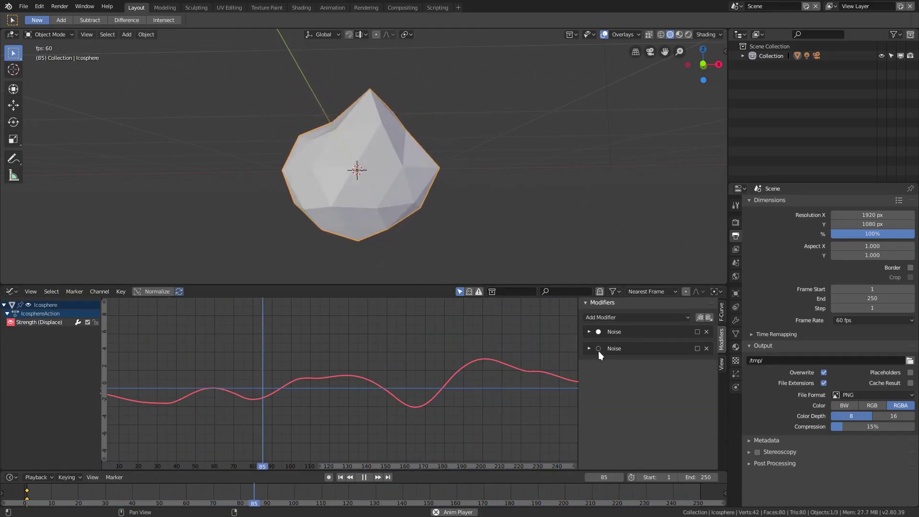
{"action": "left_click", "coordinate": [598, 349]}
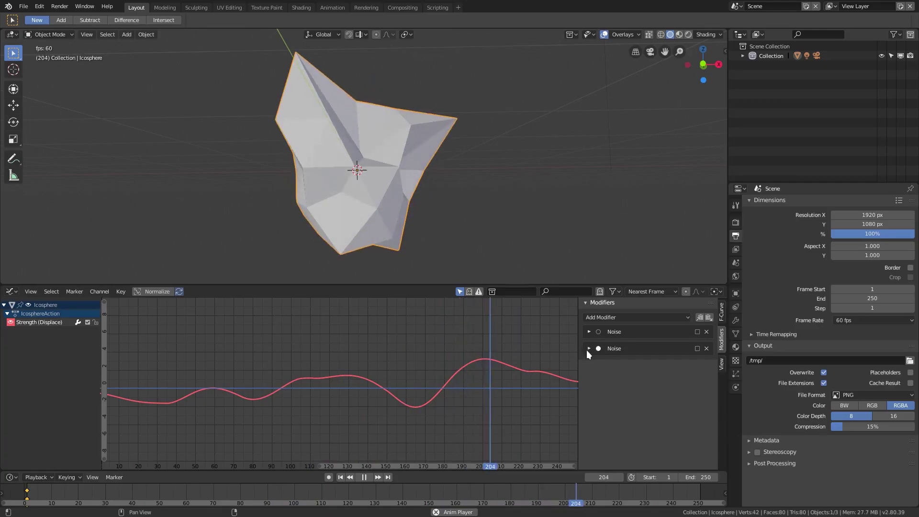
{"action": "left_click", "coordinate": [588, 350]}
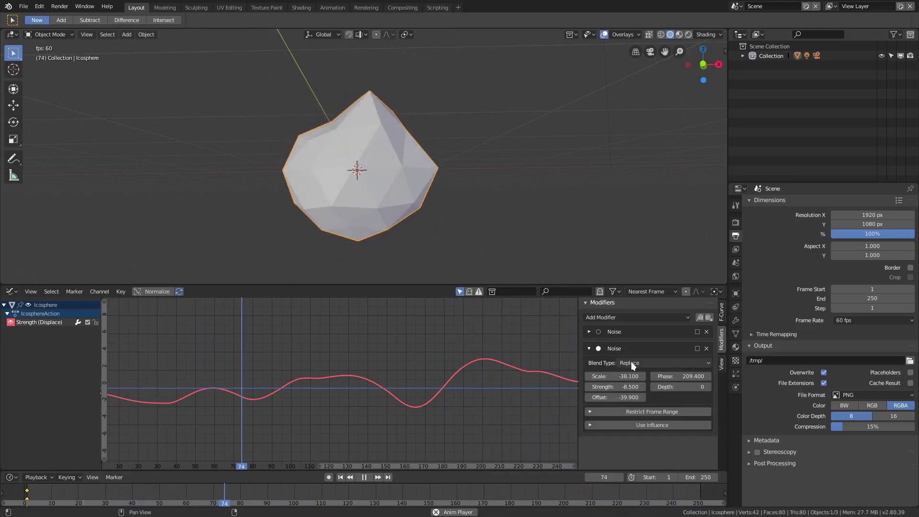
{"action": "left_click", "coordinate": [632, 364]}
{"action": "left_click", "coordinate": [590, 348]}
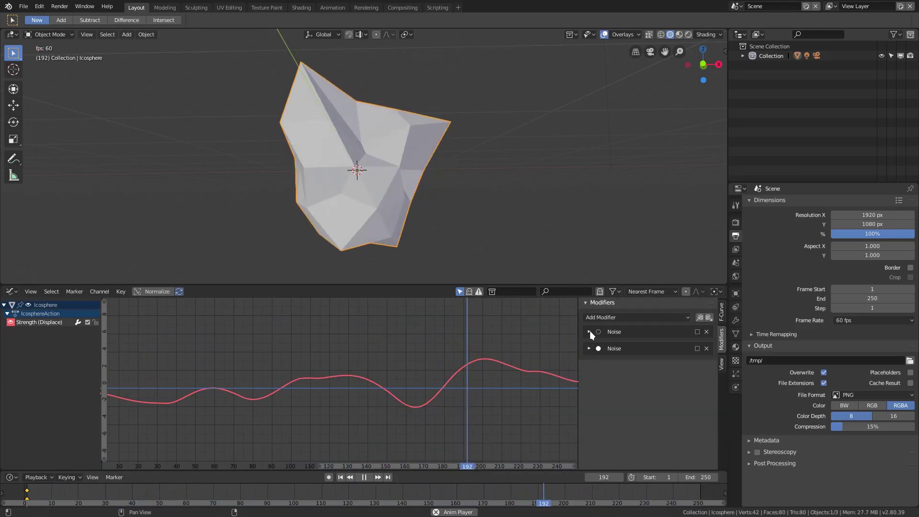
Step: Expand both Noise modifiers on the strength curve and set the blend type of each to Add
{"action": "left_click", "coordinate": [590, 331]}
{"action": "left_click", "coordinate": [589, 424]}
{"action": "left_click", "coordinate": [629, 346]}
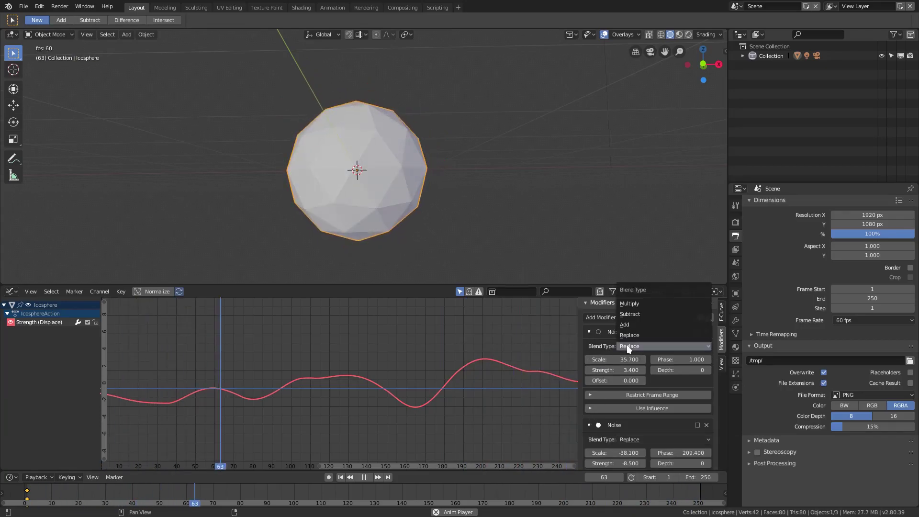
{"action": "left_click", "coordinate": [634, 323]}
{"action": "left_click", "coordinate": [631, 439]}
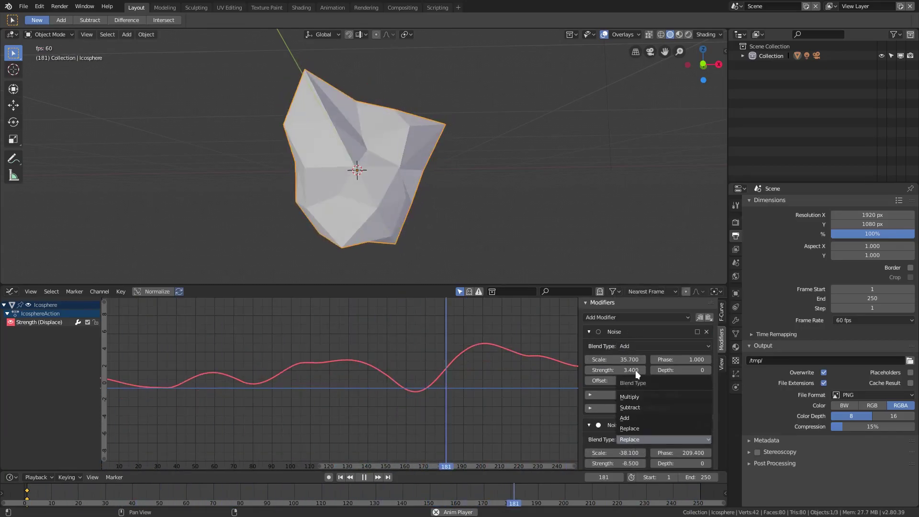
{"action": "left_click", "coordinate": [638, 416]}
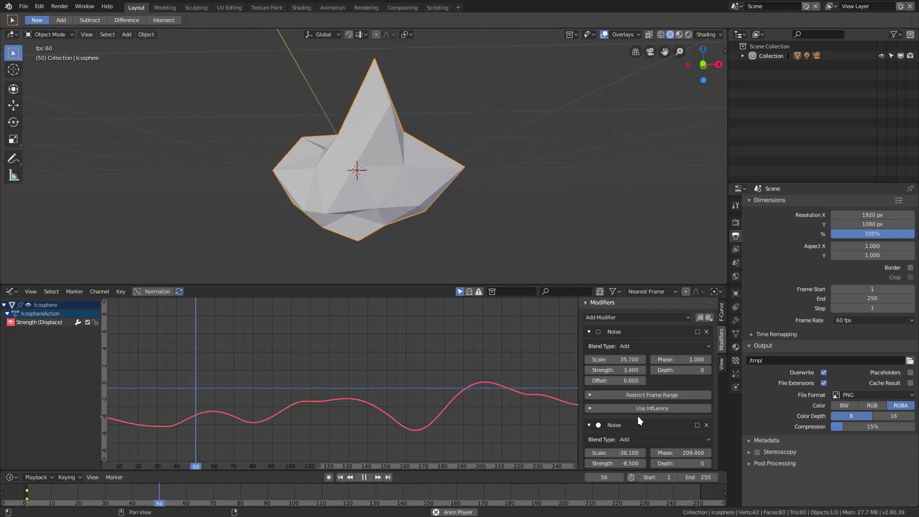
Step: Try the Multiply blend type on both Noise modifiers, and return each of them to Add
{"action": "left_click", "coordinate": [636, 439]}
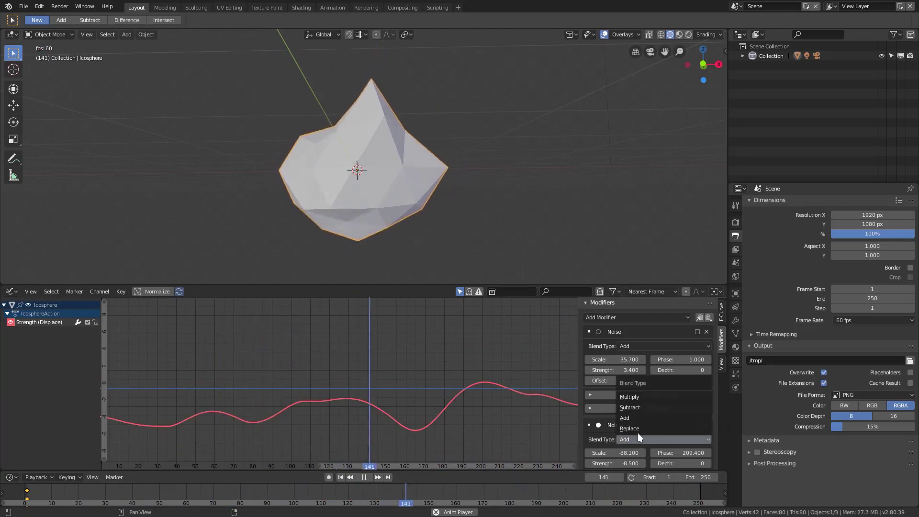
{"action": "left_click", "coordinate": [641, 397]}
{"action": "left_click", "coordinate": [636, 344]}
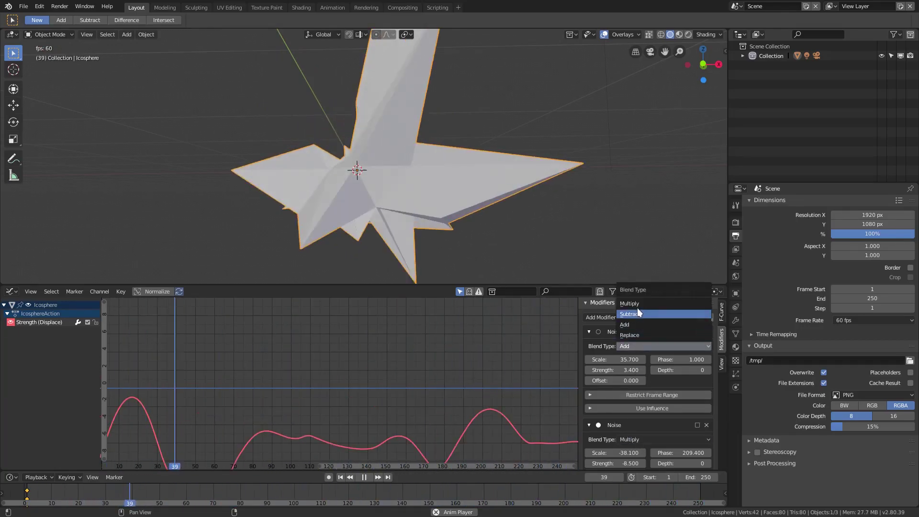
{"action": "left_click", "coordinate": [640, 302]}
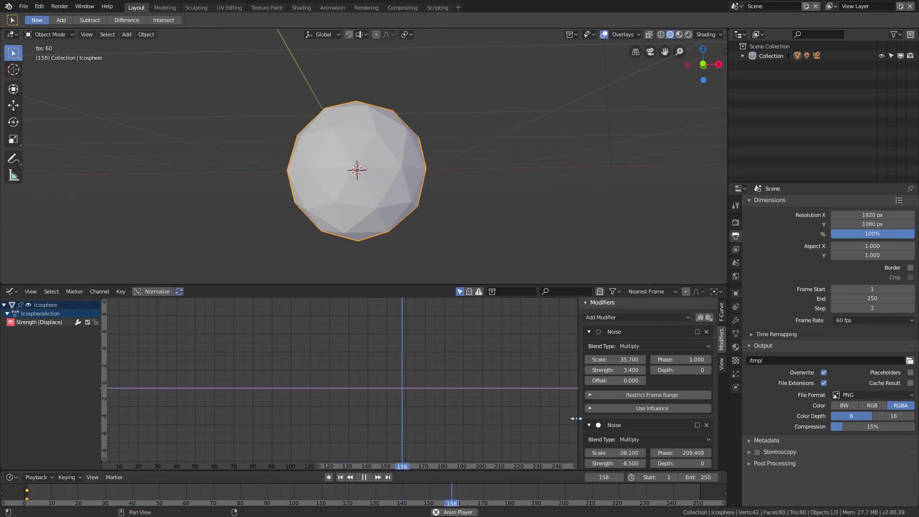
{"action": "left_click", "coordinate": [633, 437]}
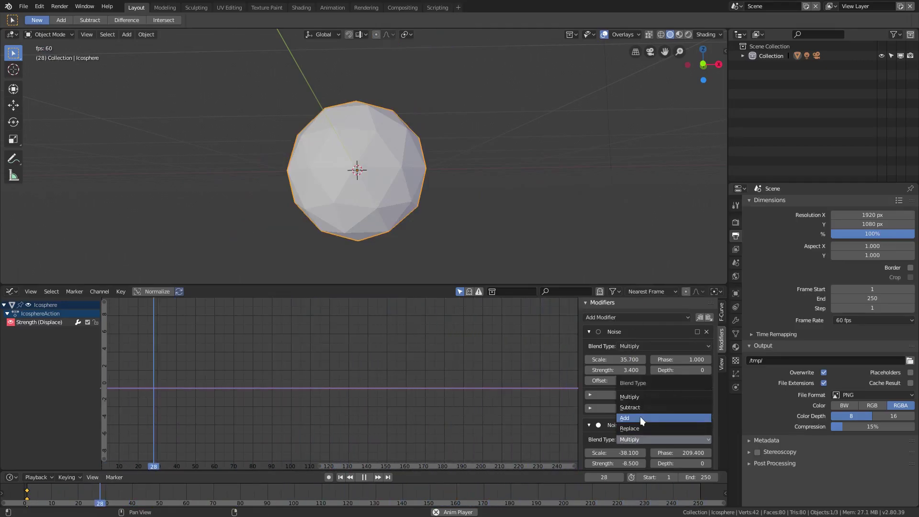
{"action": "left_click", "coordinate": [639, 417]}
{"action": "left_click", "coordinate": [633, 346]}
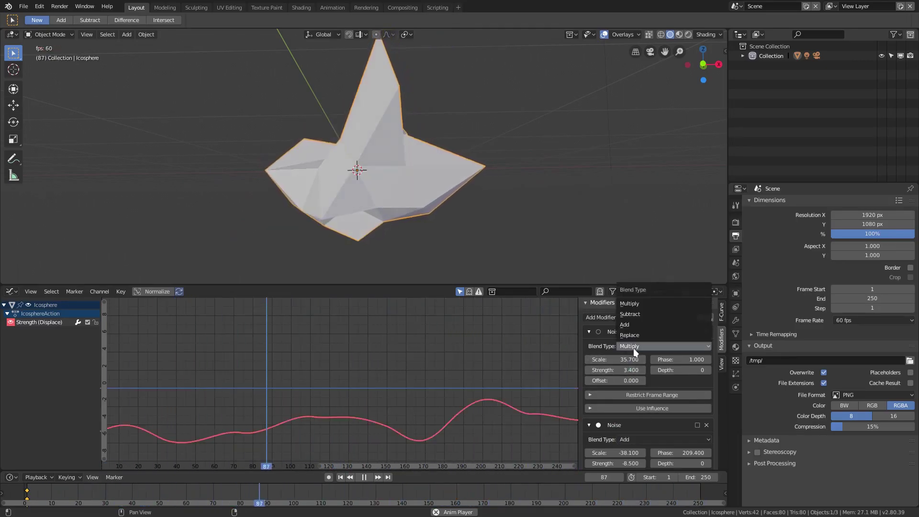
{"action": "left_click", "coordinate": [635, 323]}
Step: Set the second Noise modifier's strength to -1.9 and its offset to 17.9 while checking the icosphere
{"action": "middle_click_drag", "start_coordinate": [381, 180], "coordinate": [358, 229]}
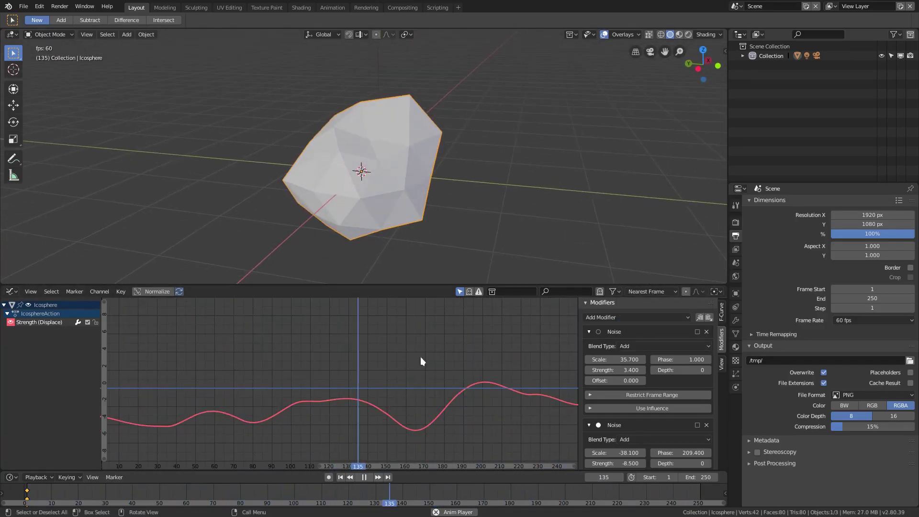
{"action": "scroll", "coordinate": [678, 429], "scroll_direction": "down", "scroll_amount": 2}
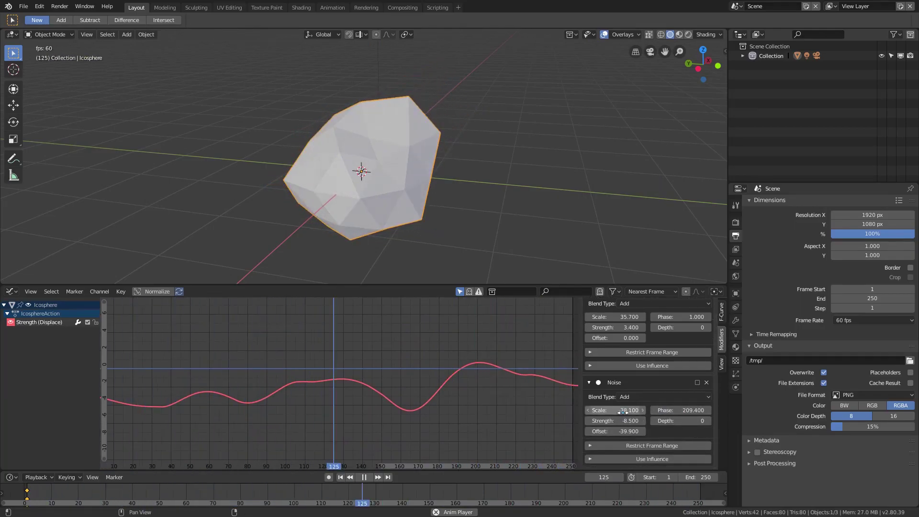
{"action": "left_click_drag", "start_coordinate": [622, 420], "coordinate": [654, 421]}
{"action": "middle_click_drag", "start_coordinate": [427, 157], "coordinate": [555, 421]}
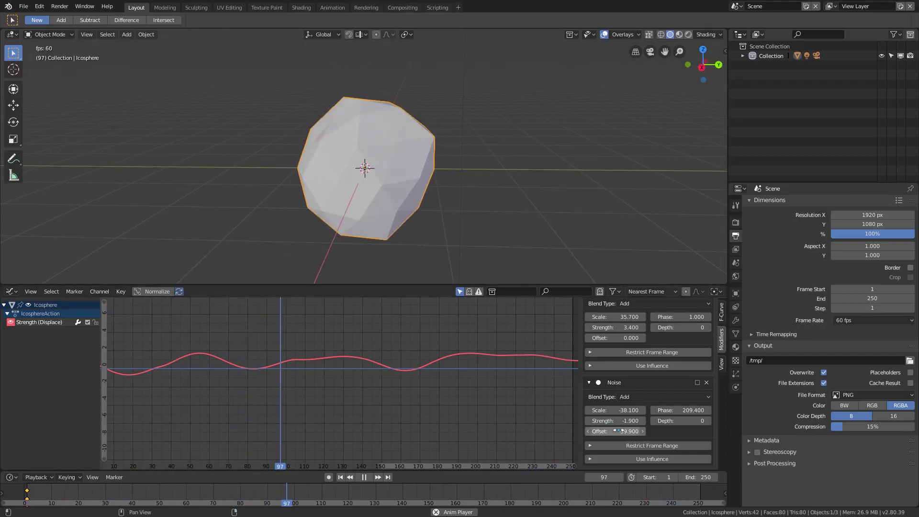
{"action": "left_click_drag", "start_coordinate": [615, 431], "coordinate": [638, 431]}
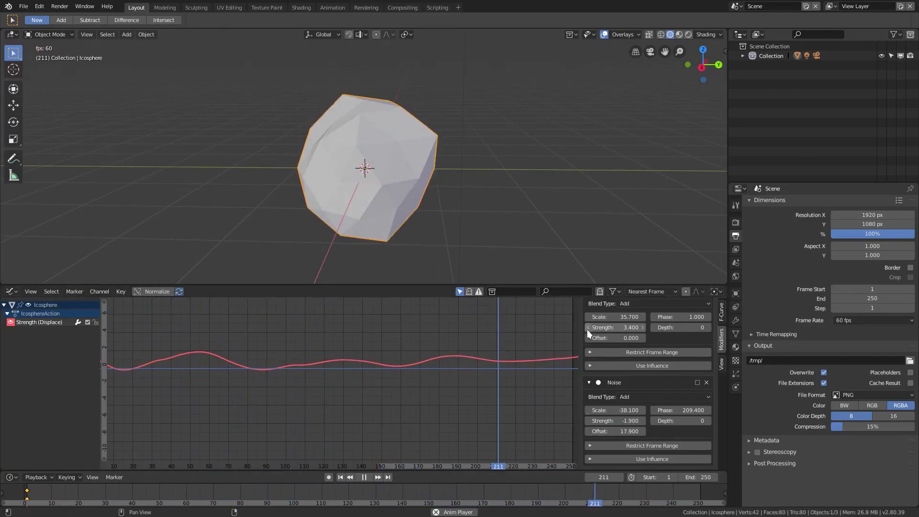
Step: Set the first Noise modifier's strength to 4.6, and collapse both Noise modifiers after inspecting the deformation
{"action": "left_click_drag", "start_coordinate": [615, 327], "coordinate": [639, 327]}
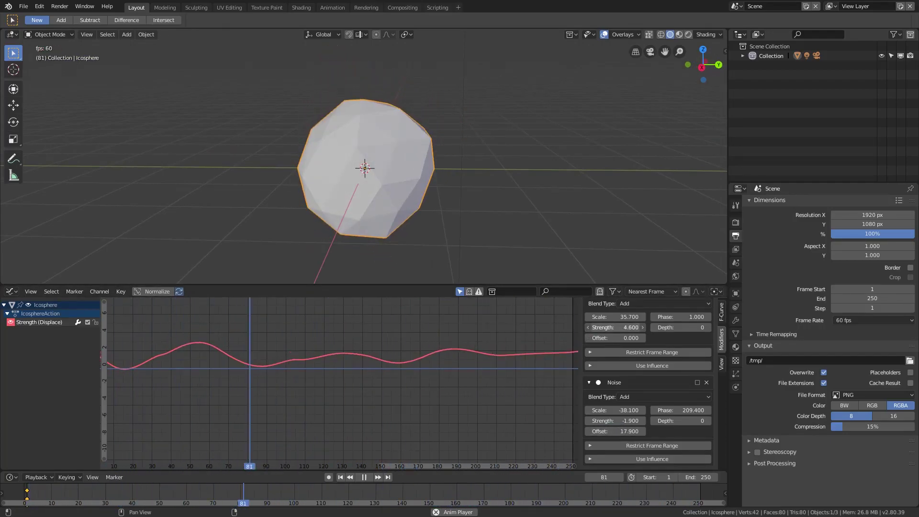
{"action": "middle_click_drag", "start_coordinate": [433, 220], "coordinate": [529, 203]}
{"action": "middle_click_drag", "start_coordinate": [475, 217], "coordinate": [487, 216]}
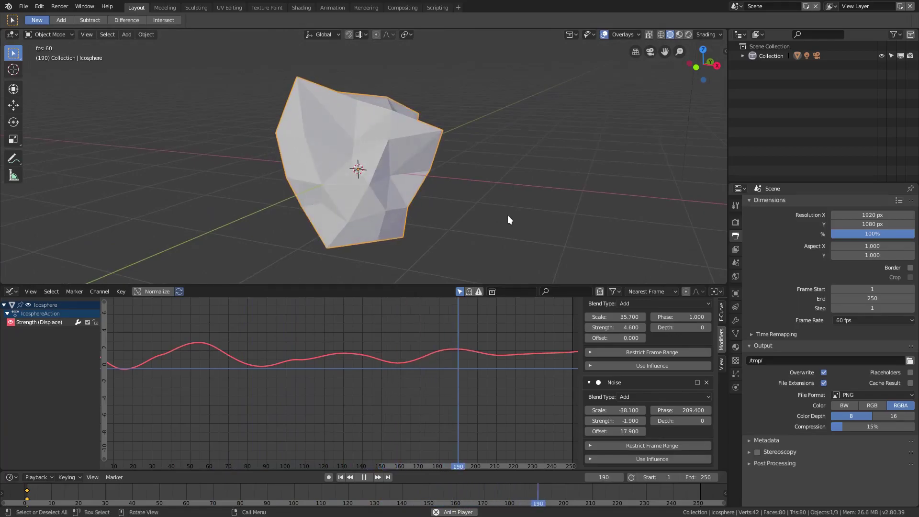
{"action": "left_click", "coordinate": [589, 381]}
{"action": "left_click", "coordinate": [589, 331]}
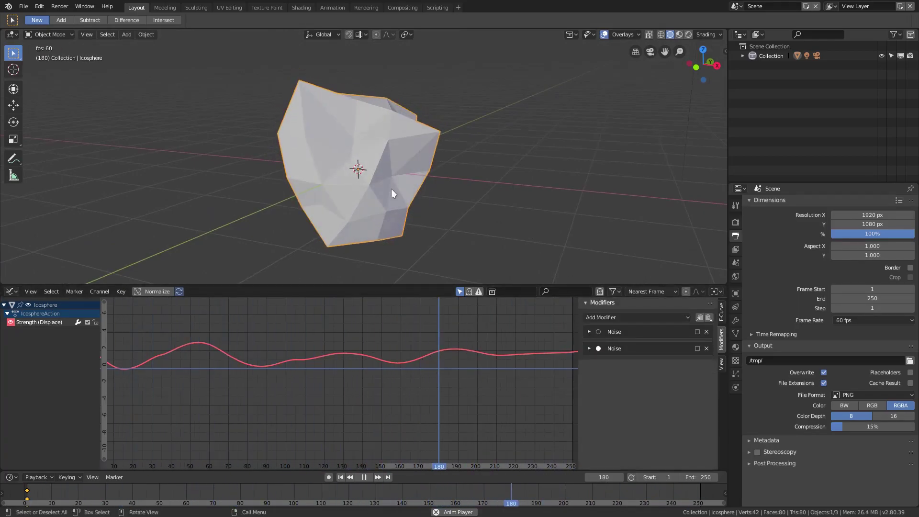
{"action": "middle_click_drag", "start_coordinate": [387, 203], "coordinate": [479, 248]}
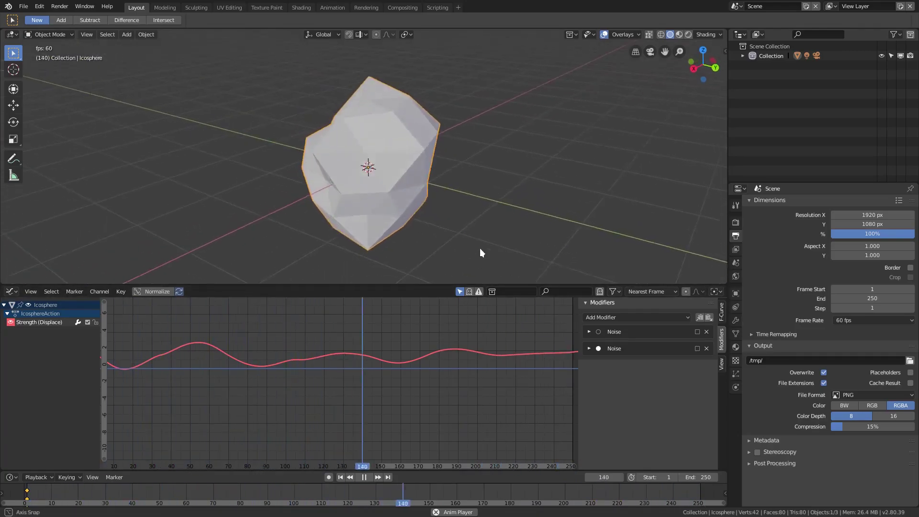
Step: Stop playback and insert a rotation keyframe on the icosphere at frame 1
{"action": "left_click", "coordinate": [358, 477]}
{"action": "left_click", "coordinate": [263, 493]}
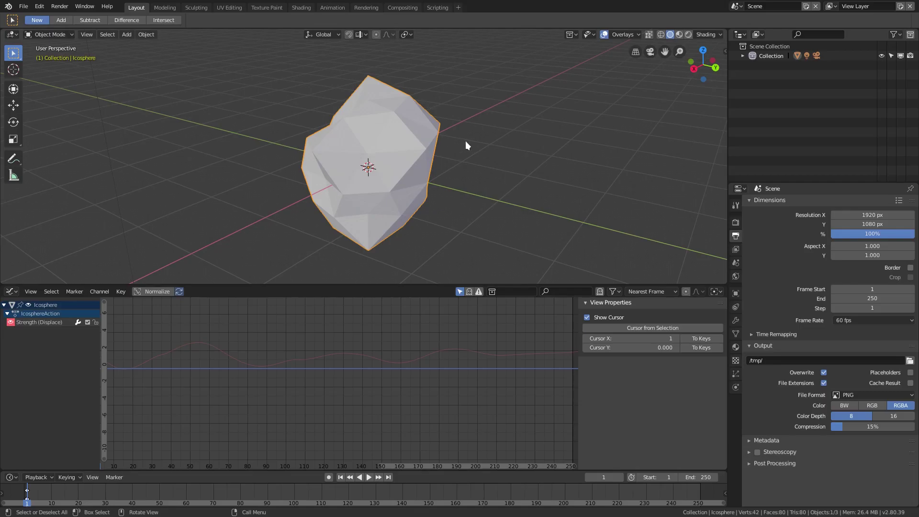
{"action": "key", "text": "i"}
{"action": "left_click", "coordinate": [449, 160]}
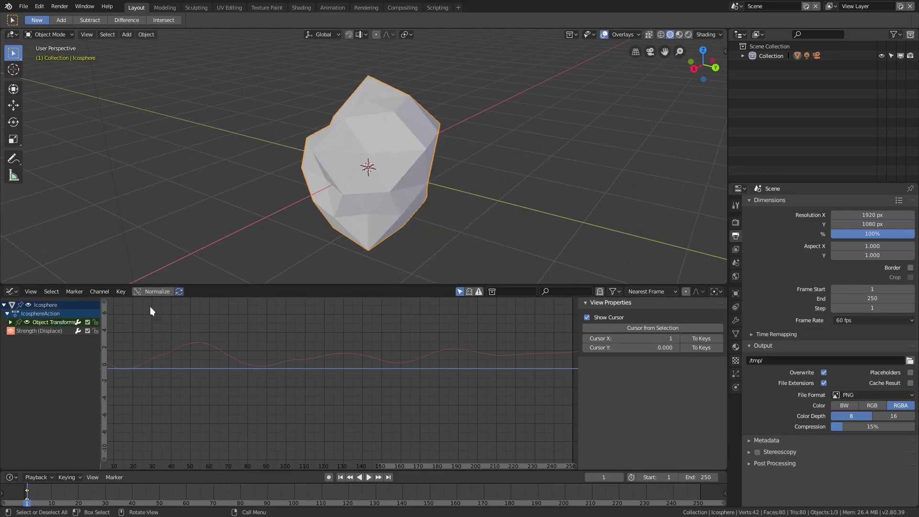
Step: Expand the Object Transforms channels and add a Noise modifier to the X Euler Rotation curve
{"action": "left_click", "coordinate": [30, 320]}
{"action": "left_click", "coordinate": [10, 322]}
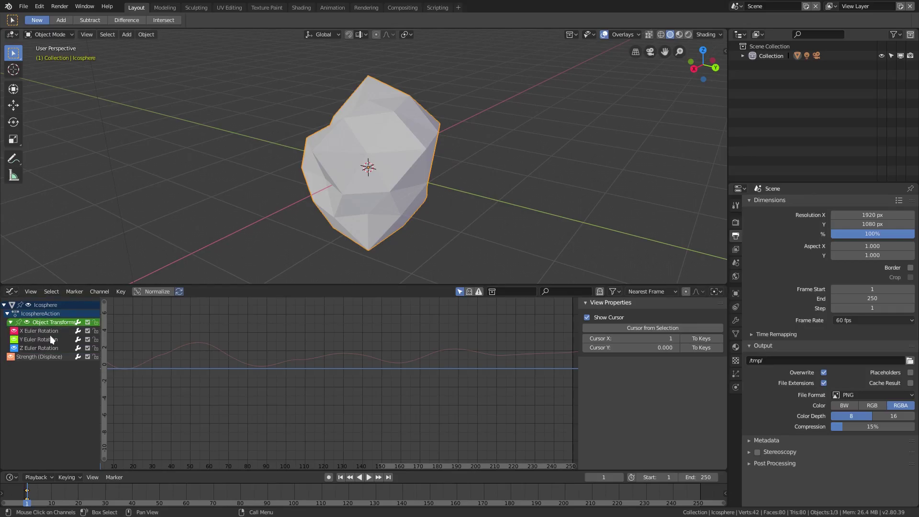
{"action": "left_click", "coordinate": [53, 331]}
{"action": "left_click", "coordinate": [47, 347]}
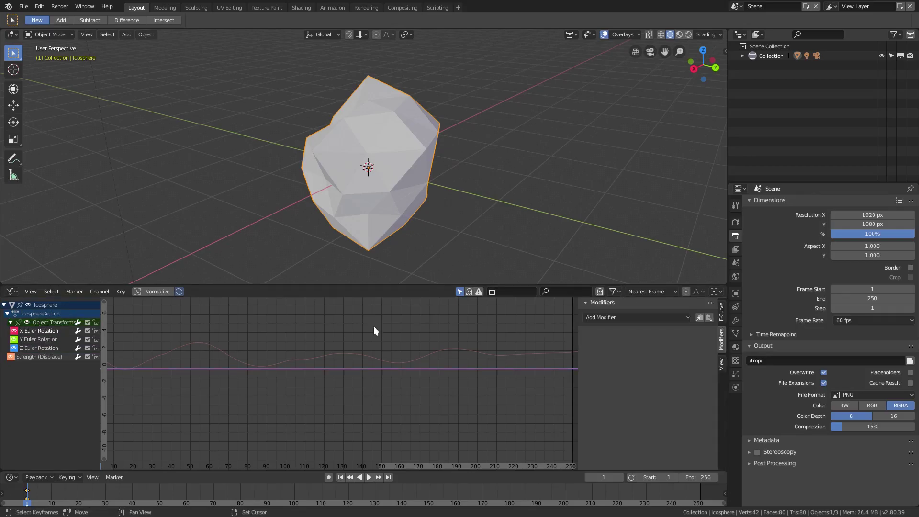
{"action": "left_click", "coordinate": [620, 317]}
{"action": "left_click", "coordinate": [613, 369]}
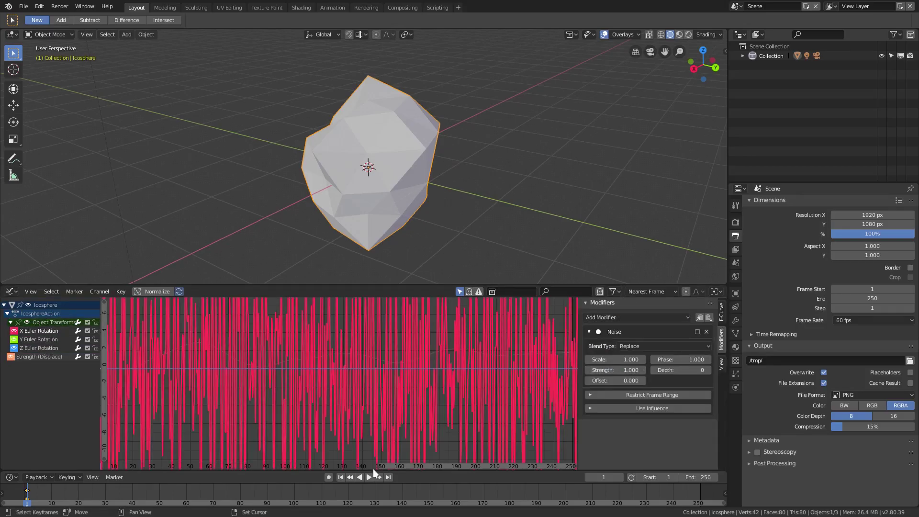
Step: Play the animation and set the X rotation noise to scale 150.4, strength 3.3, offset 153.6 and depth 111
{"action": "left_click", "coordinate": [367, 477]}
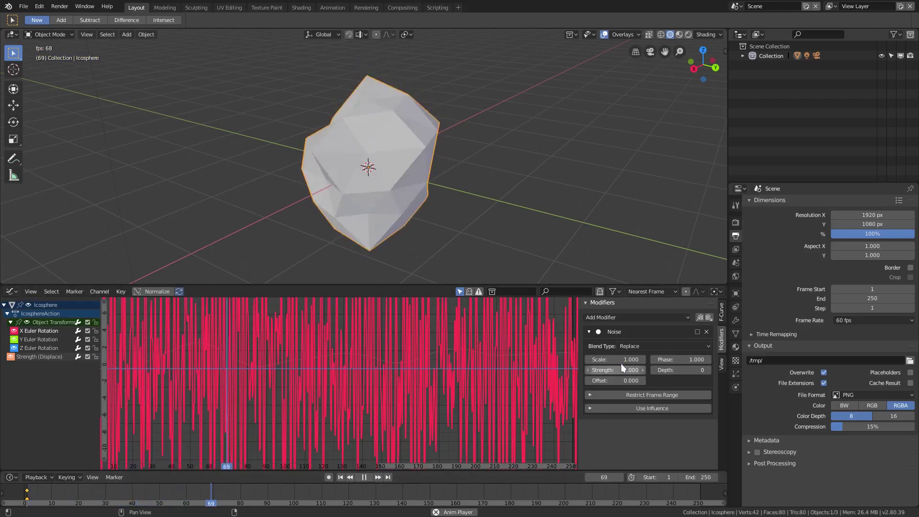
{"action": "left_click_drag", "start_coordinate": [612, 357], "coordinate": [643, 381]}
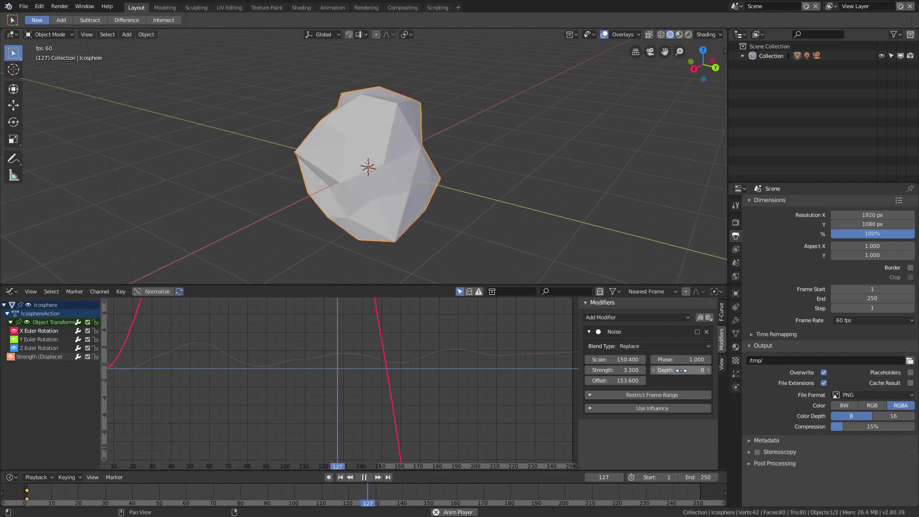
{"action": "mouse_move", "coordinate": [677, 372]}
{"action": "left_mouse_down"}
{"action": "mouse_move", "coordinate": [705, 372]}
{"action": "mouse_move", "coordinate": [693, 369]}
{"action": "left_mouse_up"}
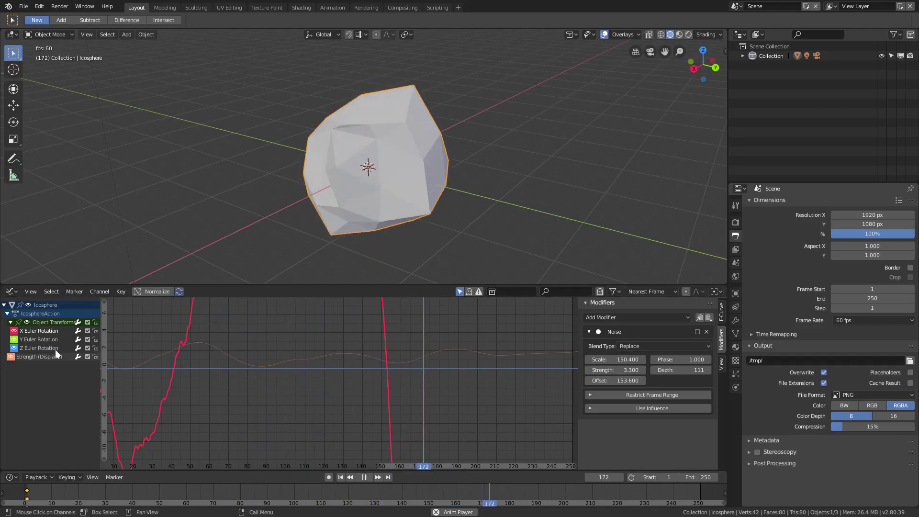
Step: Add a Noise modifier to the Y Euler Rotation curve with scale 178.3, strength 26.6 and offset -738.2
{"action": "left_click", "coordinate": [46, 337]}
{"action": "left_click", "coordinate": [616, 316]}
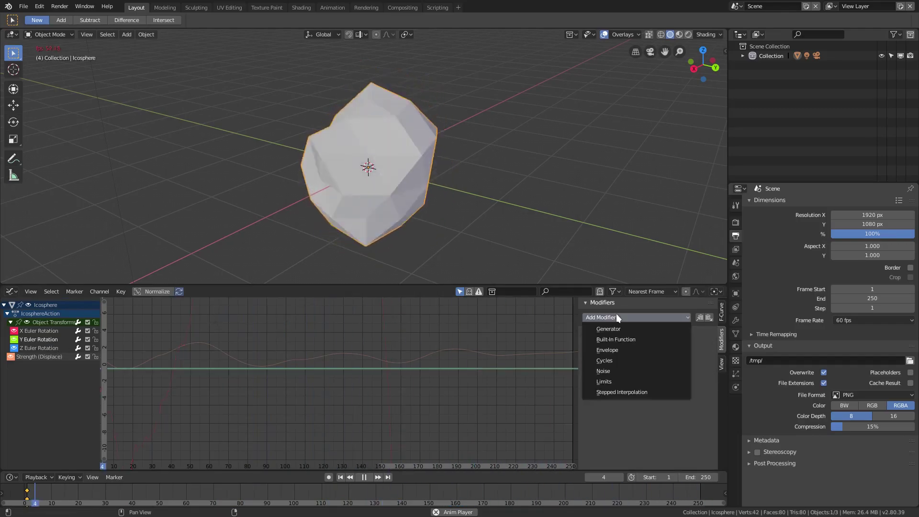
{"action": "left_click", "coordinate": [629, 365]}
{"action": "left_click_drag", "start_coordinate": [622, 380], "coordinate": [562, 380]}
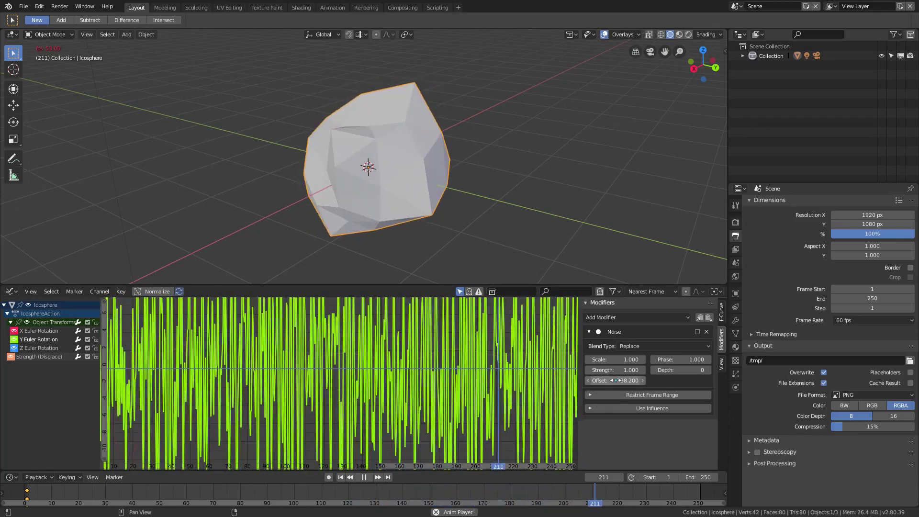
{"action": "left_click_drag", "start_coordinate": [615, 359], "coordinate": [674, 359]}
{"action": "left_click_drag", "start_coordinate": [606, 370], "coordinate": [679, 370]}
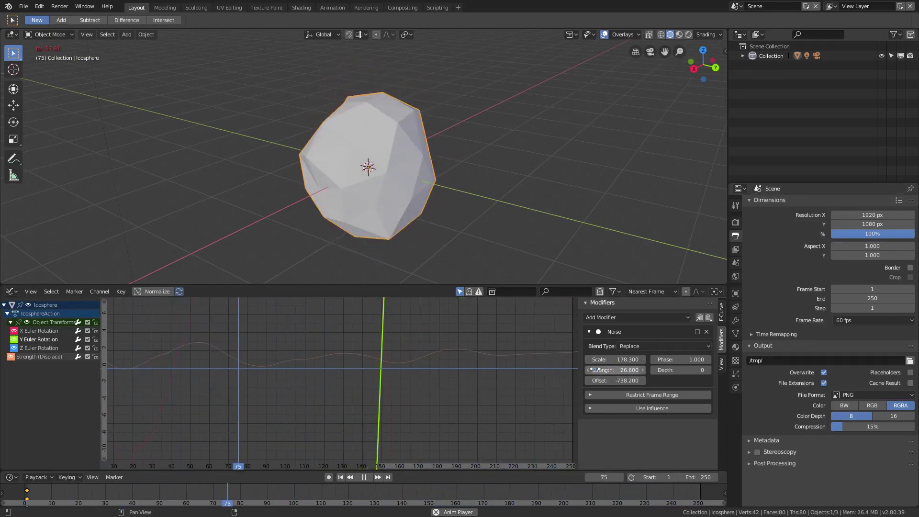
Step: Add a Noise modifier to the Z Euler Rotation curve with scale 114.6, strength 28.1 and offset 1267.5
{"action": "left_click", "coordinate": [46, 348]}
{"action": "left_click", "coordinate": [629, 317]}
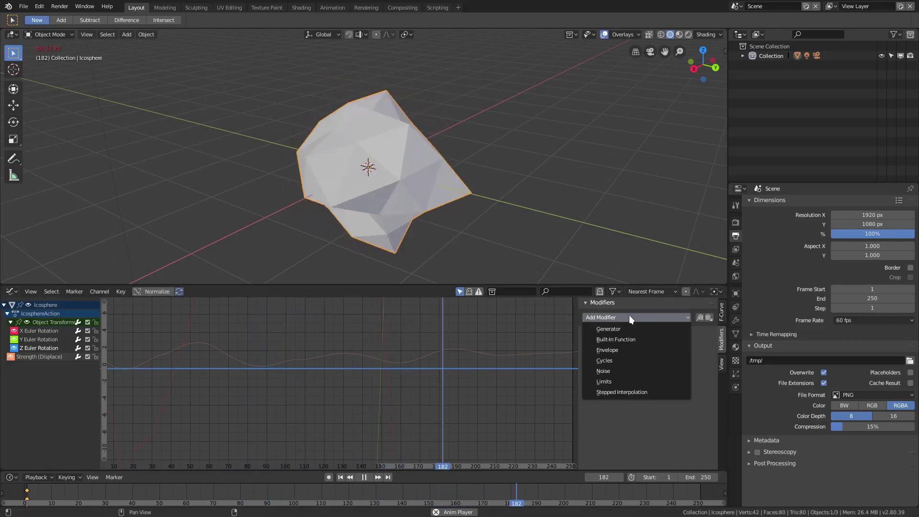
{"action": "left_click", "coordinate": [621, 372]}
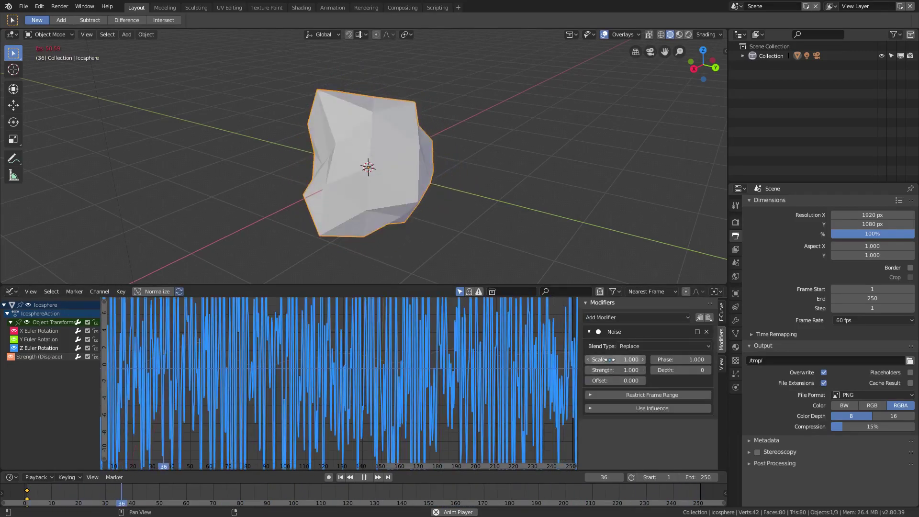
{"action": "left_click_drag", "start_coordinate": [616, 381], "coordinate": [586, 387]}
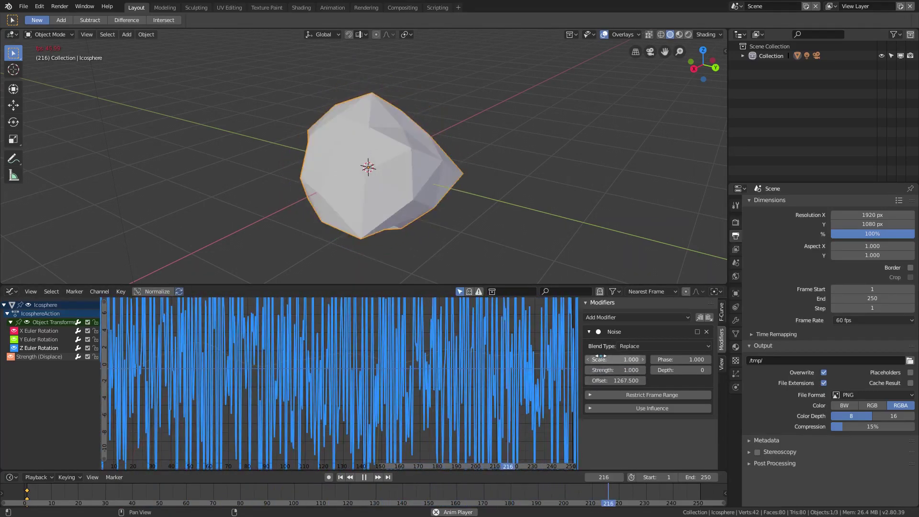
{"action": "mouse_move", "coordinate": [614, 359]}
{"action": "left_mouse_down"}
{"action": "mouse_move", "coordinate": [627, 359]}
{"action": "mouse_move", "coordinate": [622, 369]}
{"action": "mouse_move", "coordinate": [600, 370]}
{"action": "mouse_move", "coordinate": [619, 370]}
{"action": "left_mouse_up"}
Step: Set the X Euler Rotation noise to depth 0 and reduce its strength to 0.3
{"action": "left_click", "coordinate": [41, 331]}
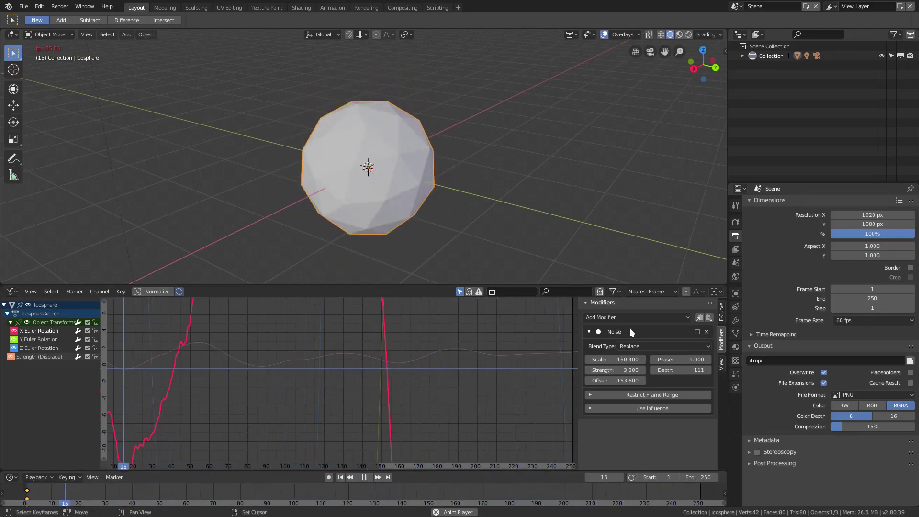
{"action": "left_click_drag", "start_coordinate": [680, 370], "coordinate": [682, 378]}
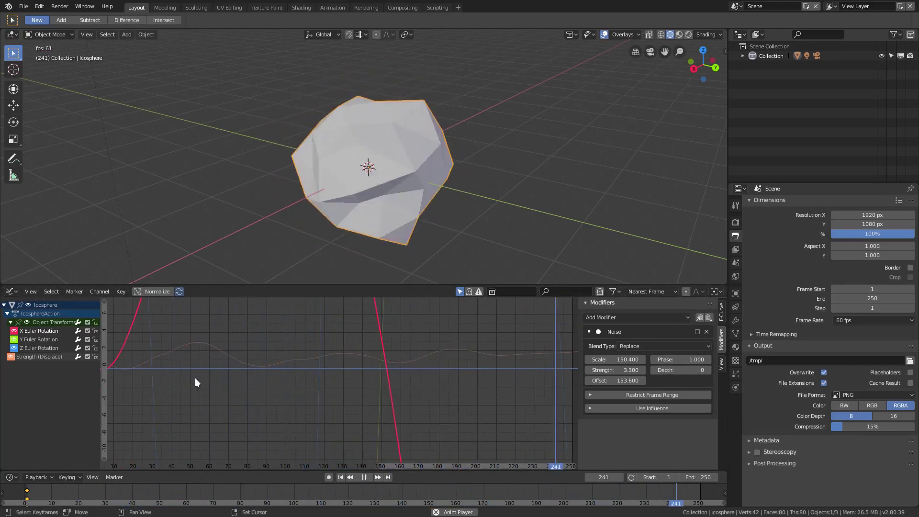
{"action": "middle_click_drag", "start_coordinate": [144, 278], "coordinate": [478, 166]}
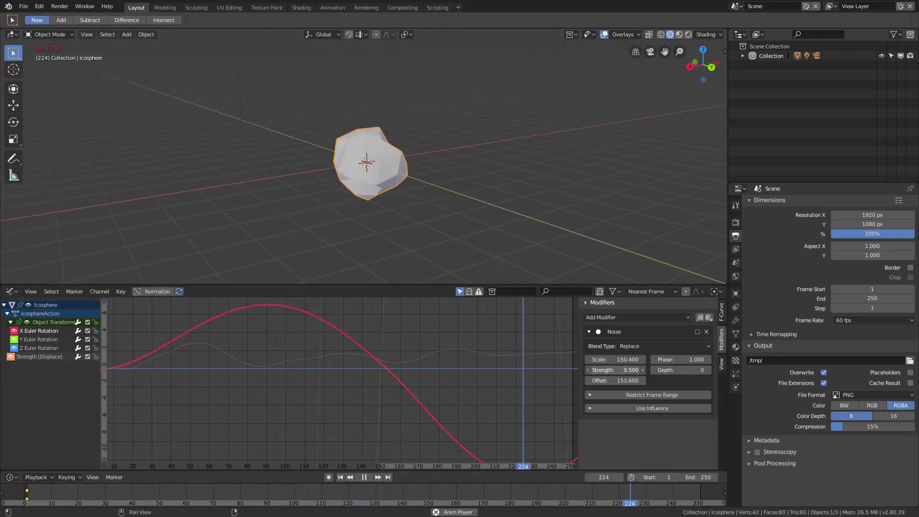
{"action": "key", "text": "minus"}
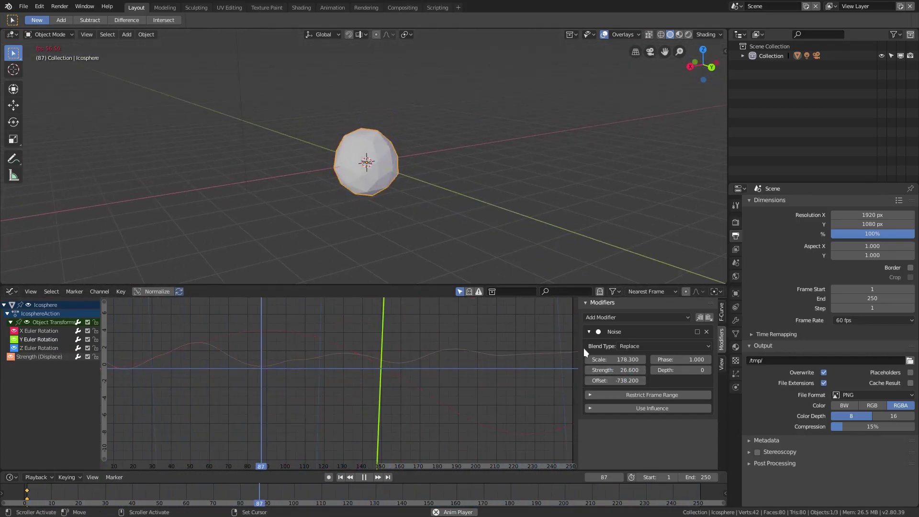
Step: Reduce the noise strength to about 2 on the Y Euler Rotation curve and 4.3 on the Z Euler Rotation curve
{"action": "left_click_drag", "start_coordinate": [614, 370], "coordinate": [579, 370]}
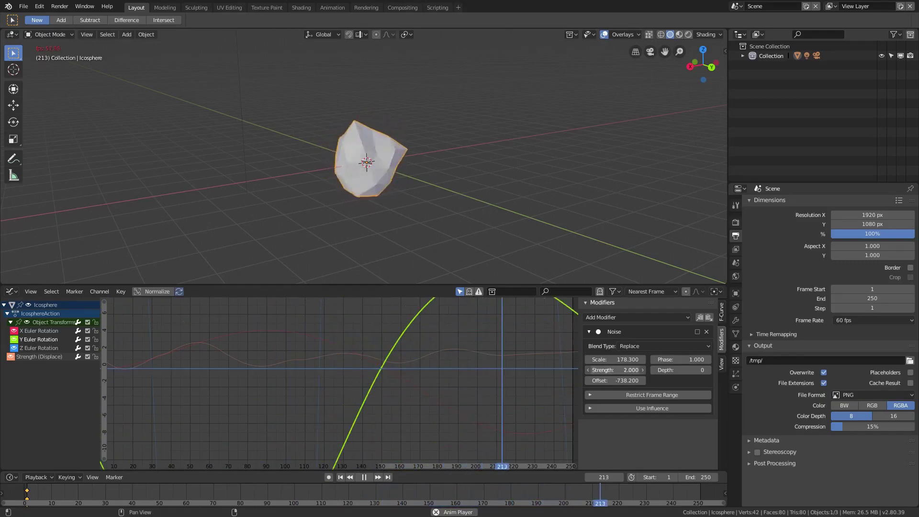
{"action": "left_click", "coordinate": [59, 347]}
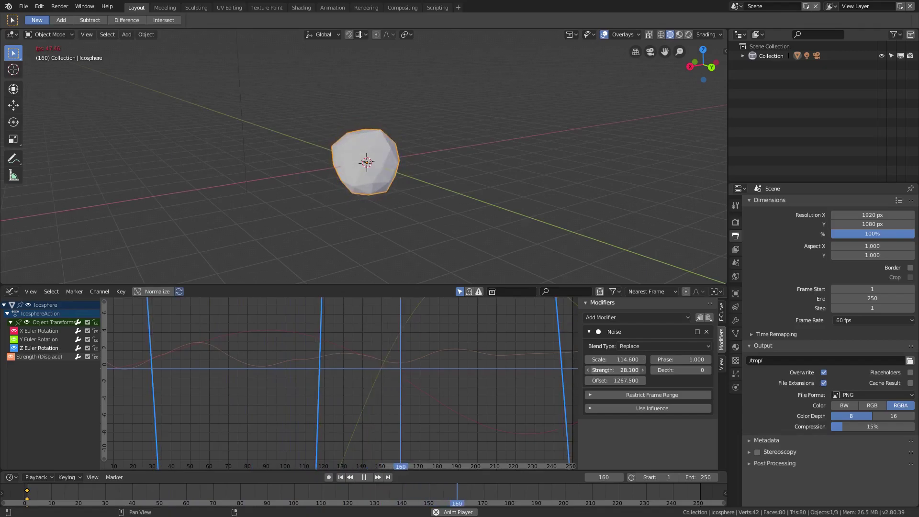
{"action": "left_click_drag", "start_coordinate": [615, 370], "coordinate": [533, 370]}
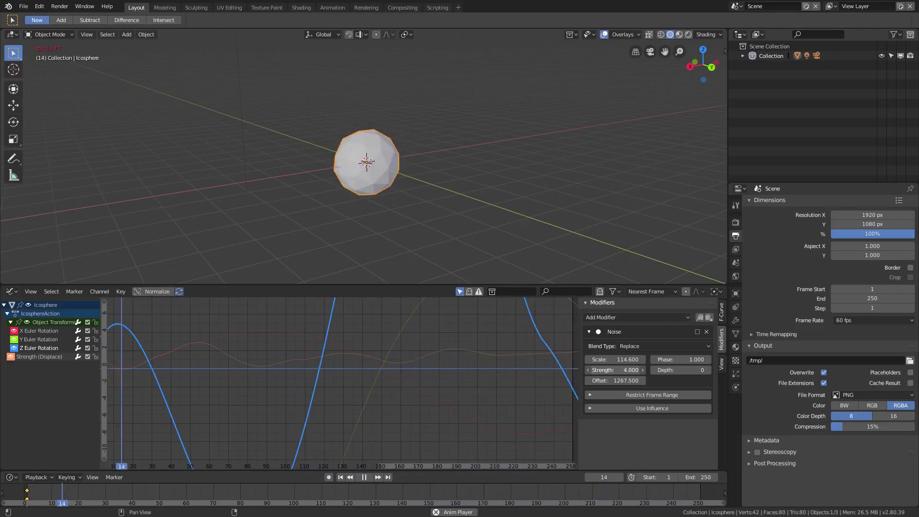
{"action": "mouse_move", "coordinate": [398, 230]}
{"action": "middle_mouse_down"}
{"action": "mouse_move", "coordinate": [363, 211]}
{"action": "mouse_move", "coordinate": [348, 221]}
{"action": "mouse_move", "coordinate": [391, 221]}
{"action": "middle_mouse_up"}
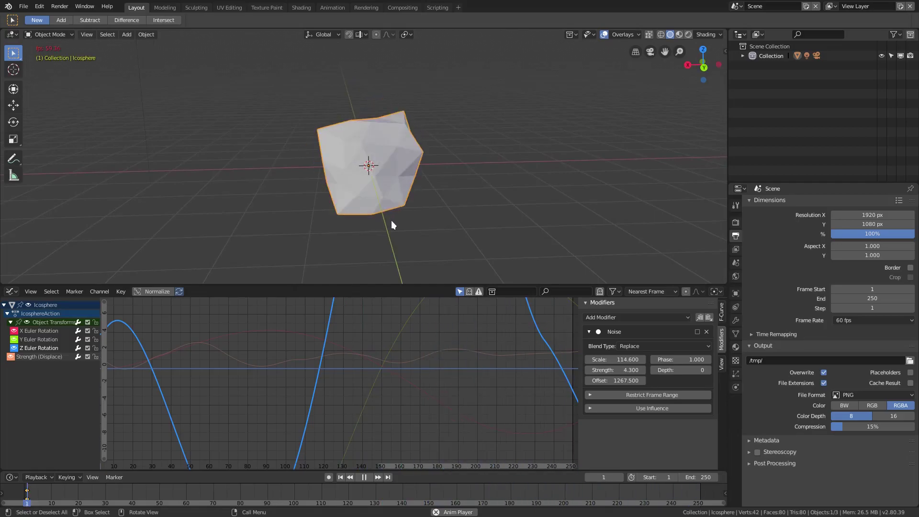
Step: Set the X Euler Rotation noise strength to 6 and check the tumbling icosphere during playback
{"action": "left_click", "coordinate": [38, 330]}
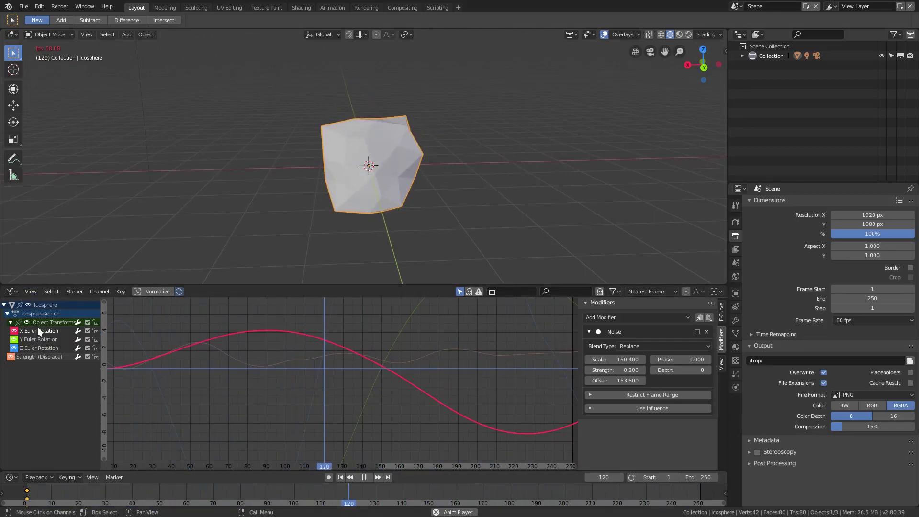
{"action": "left_click_drag", "start_coordinate": [606, 369], "coordinate": [646, 370]}
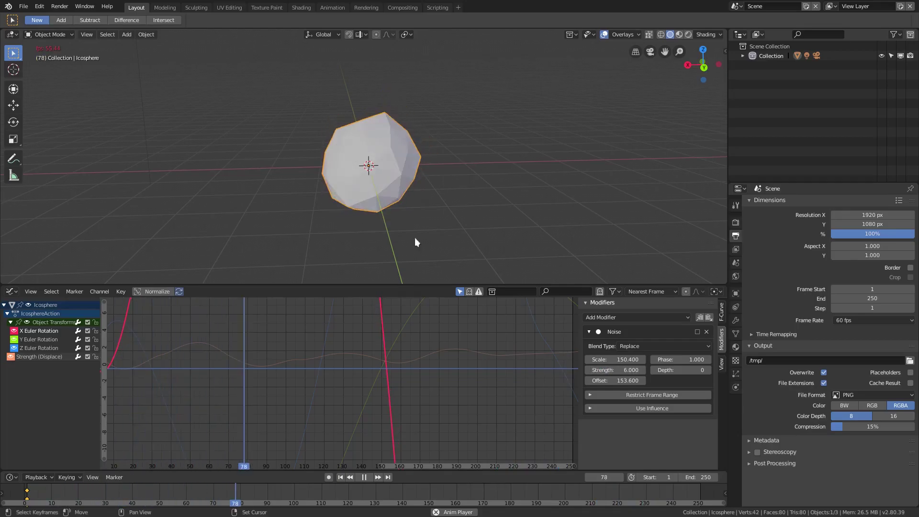
{"action": "middle_click_drag", "start_coordinate": [414, 237], "coordinate": [446, 192]}
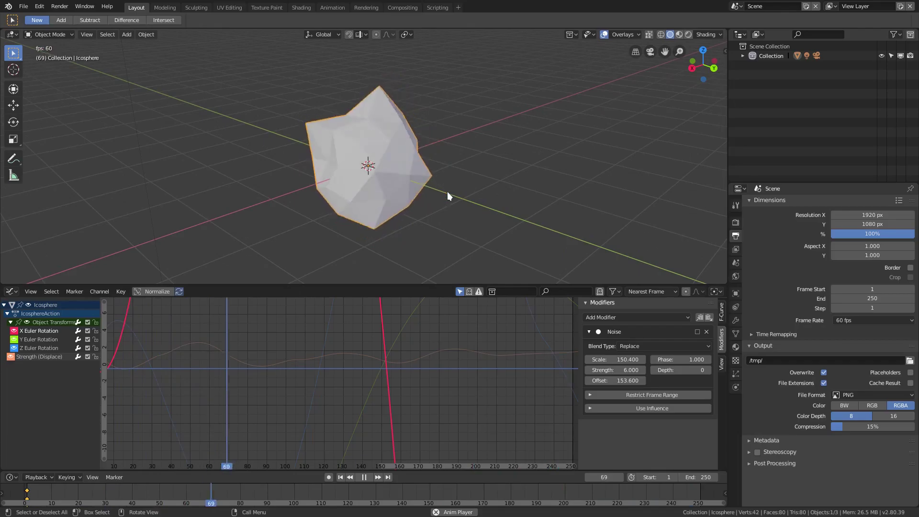
Step: Add a Subdivision modifier to the icosphere with view level 2, render level 2 and quality 2
{"action": "key", "text": "ctrl+4"}
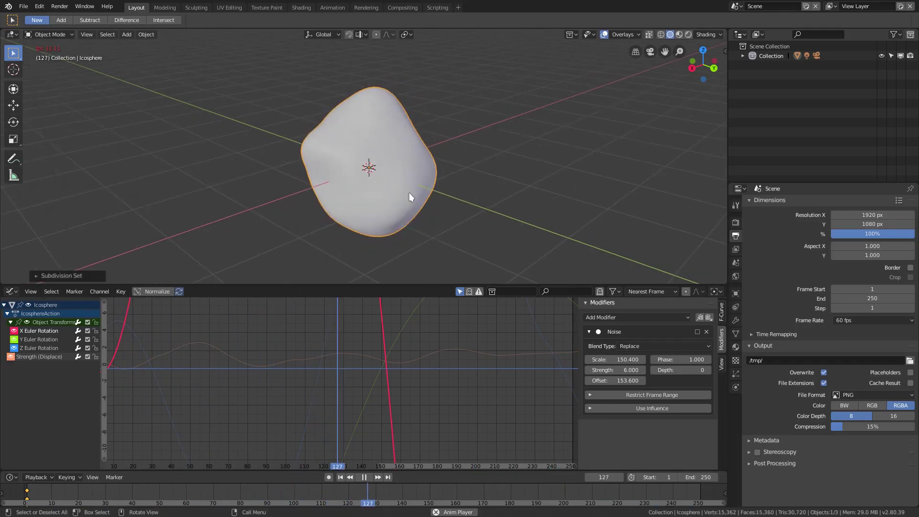
{"action": "left_click", "coordinate": [736, 320]}
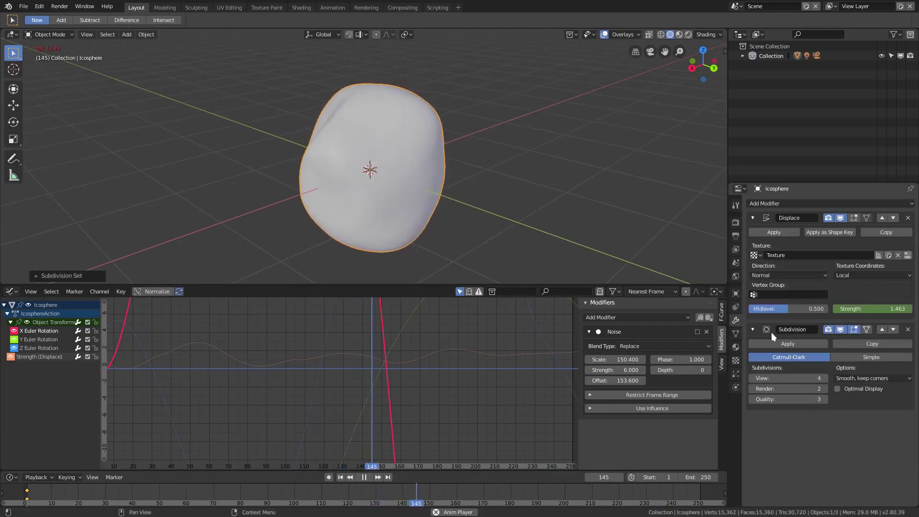
{"action": "left_click", "coordinate": [752, 378]}
{"action": "left_click", "coordinate": [752, 377]}
{"action": "left_click", "coordinate": [750, 378]}
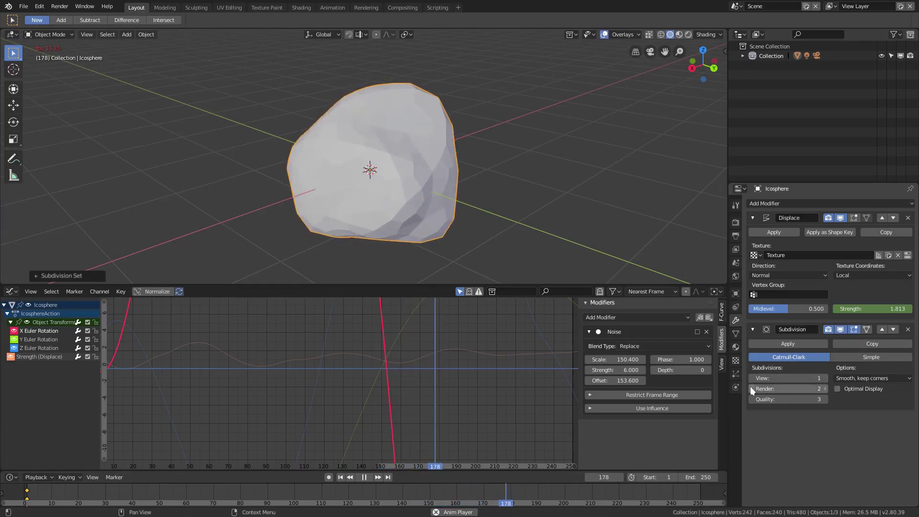
{"action": "left_click", "coordinate": [750, 388]}
{"action": "left_click", "coordinate": [825, 377]}
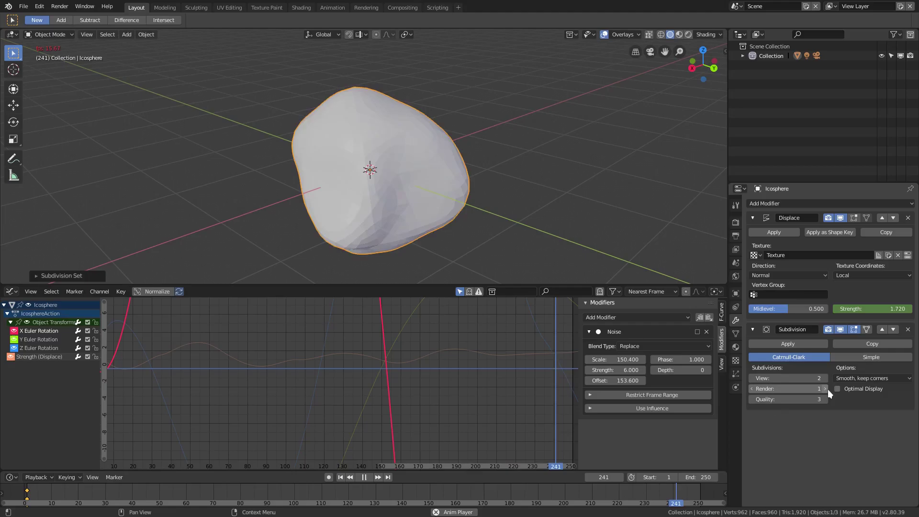
{"action": "left_click", "coordinate": [815, 389]}
{"action": "left_click", "coordinate": [750, 400]}
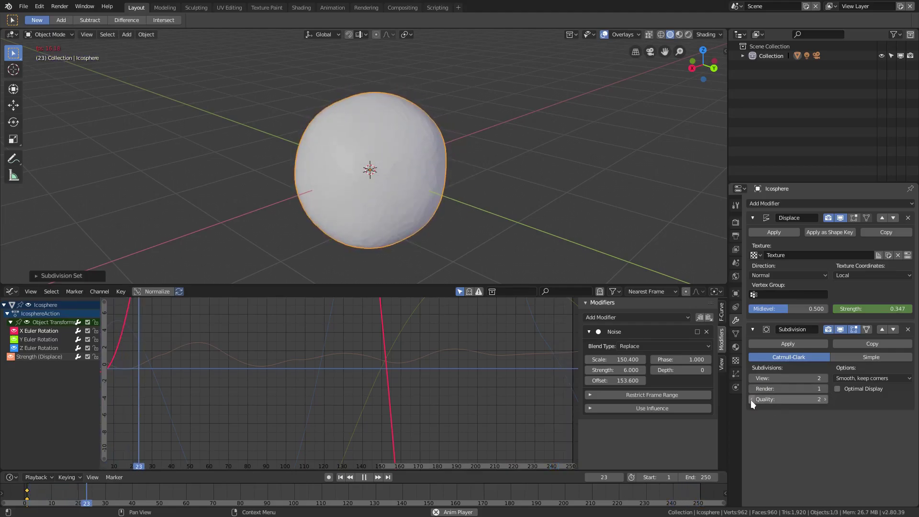
{"action": "left_click", "coordinate": [823, 388]}
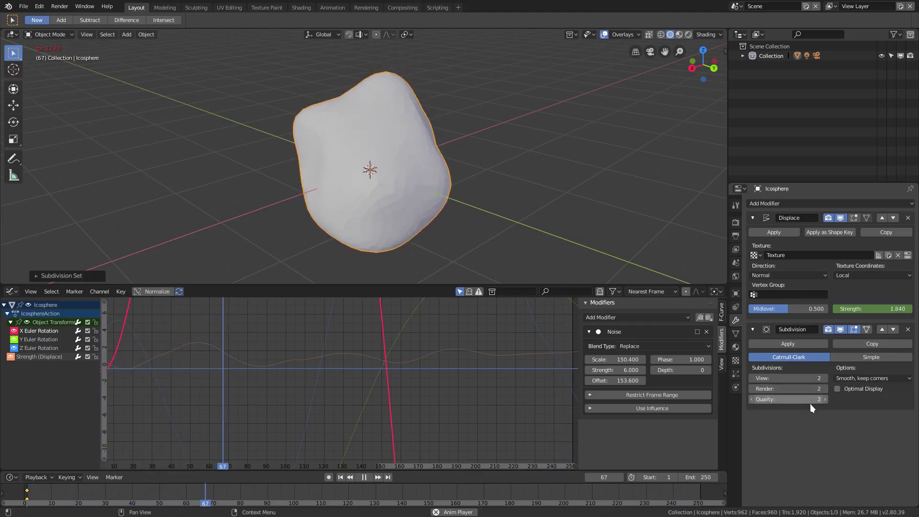
Step: Shade the icosphere smooth and lower the Subdivision view level, render level and quality to 1
{"action": "left_click", "coordinate": [151, 36]}
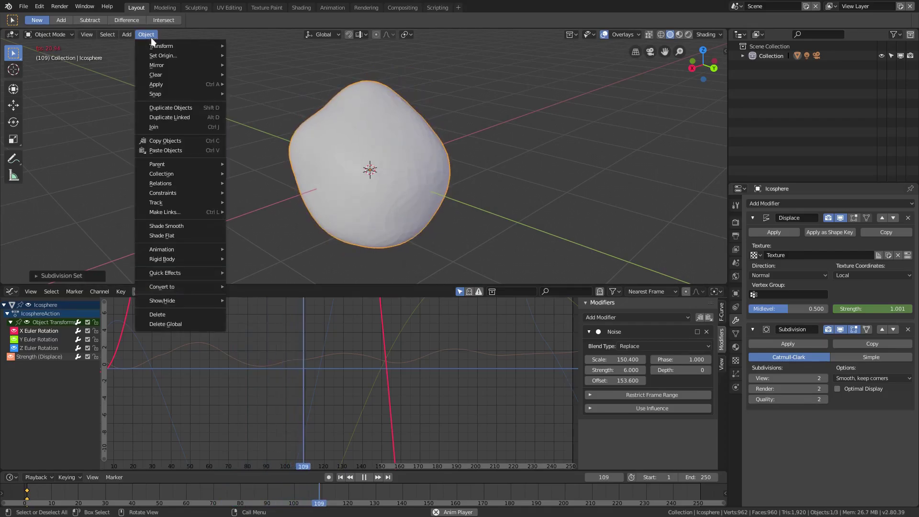
{"action": "left_click", "coordinate": [167, 227]}
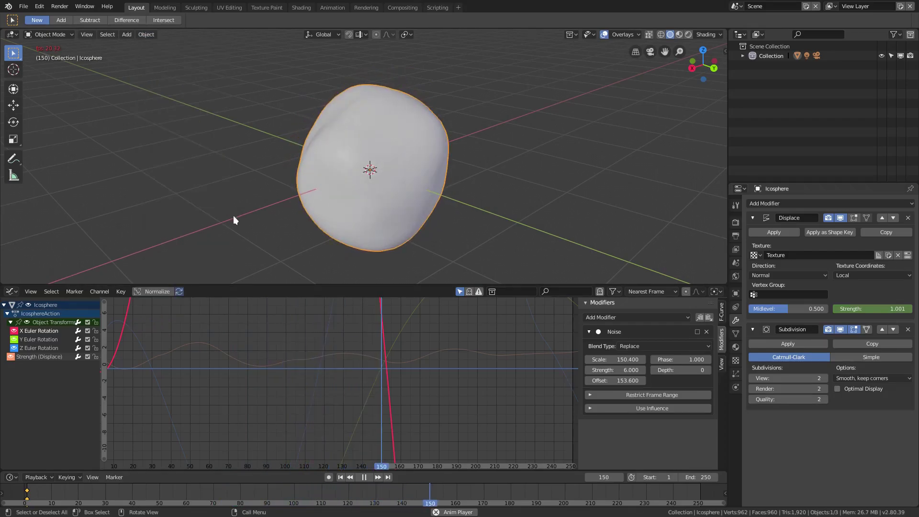
{"action": "left_click", "coordinate": [751, 378]}
{"action": "left_click", "coordinate": [750, 388]}
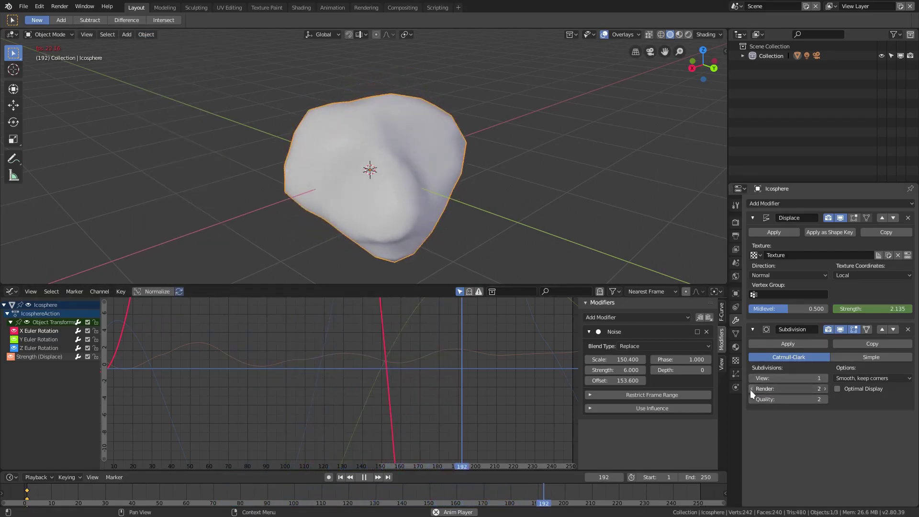
{"action": "left_click", "coordinate": [750, 399]}
{"action": "middle_click_drag", "start_coordinate": [485, 255], "coordinate": [429, 173]}
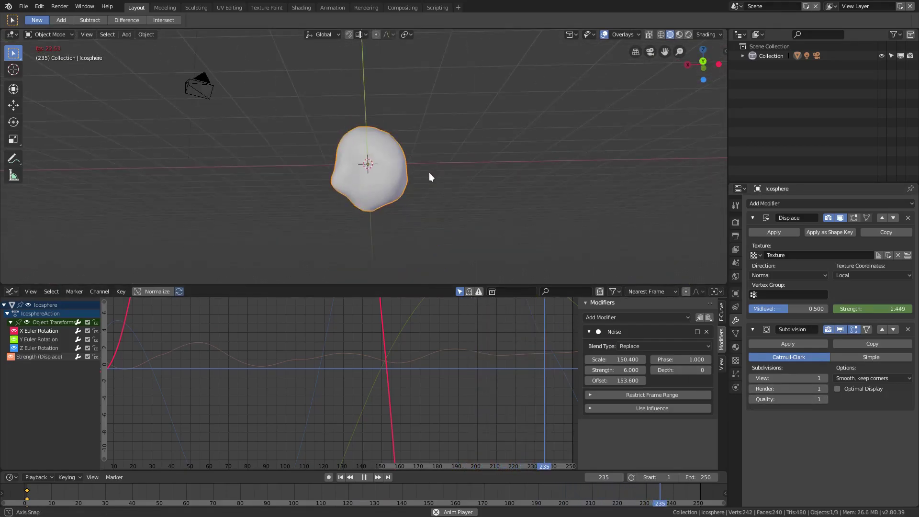
{"action": "middle_click_drag", "start_coordinate": [414, 206], "coordinate": [542, 189]}
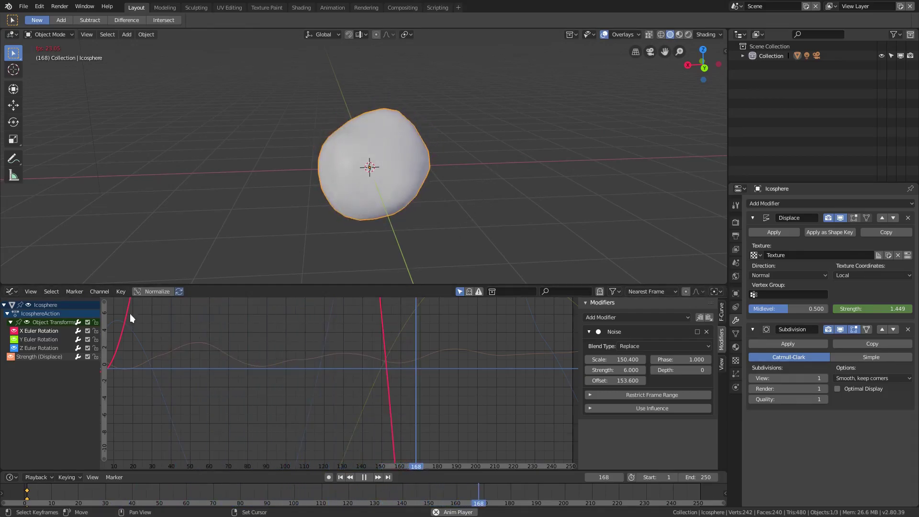
Step: Replace the icosphere's Subdivision modifier with a Wireframe modifier and shade the object flat
{"action": "left_click", "coordinate": [907, 330]}
{"action": "left_click", "coordinate": [804, 203]}
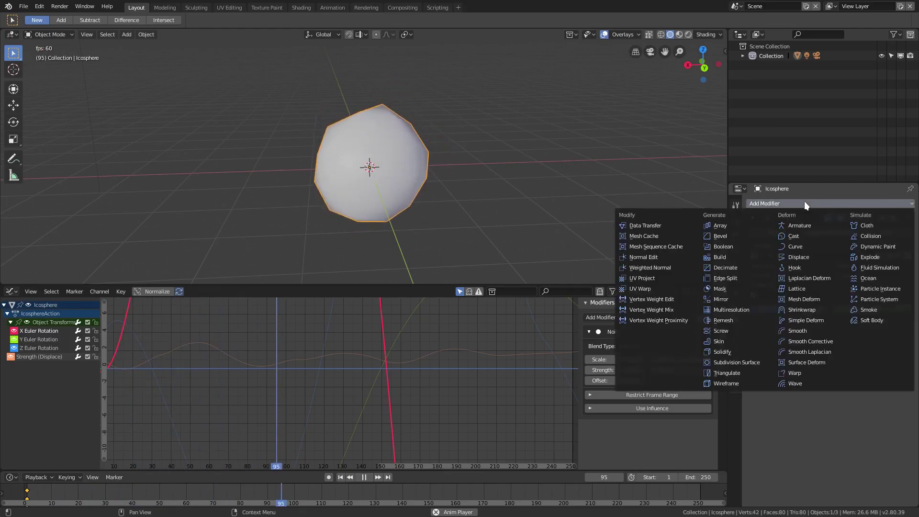
{"action": "left_click", "coordinate": [739, 383]}
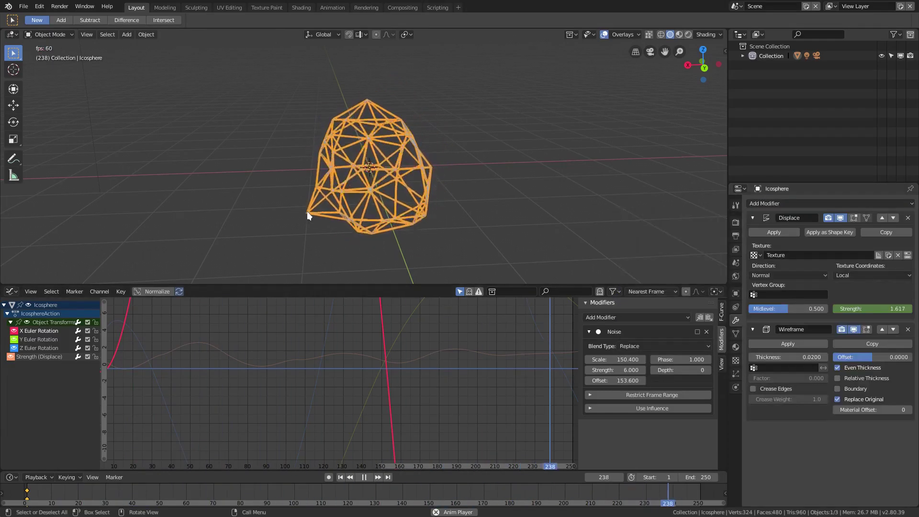
{"action": "left_click", "coordinate": [139, 36]}
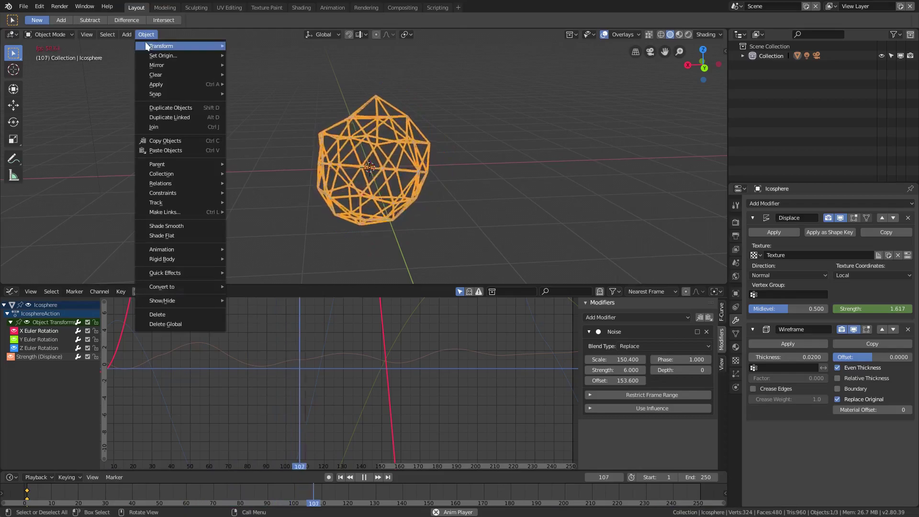
{"action": "left_click", "coordinate": [186, 235]}
Step: Hide the viewport overlays and set the Wireframe modifier's thickness to 0.0864
{"action": "left_click", "coordinate": [604, 34]}
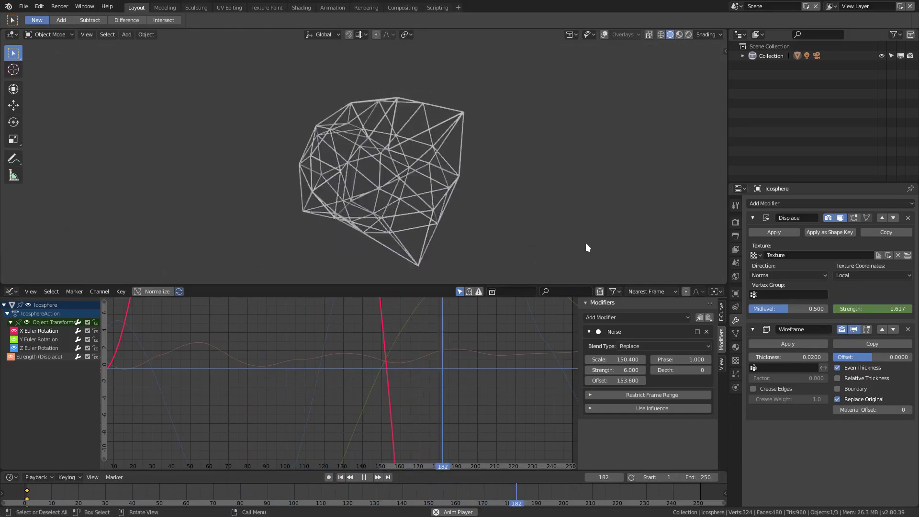
{"action": "left_click_drag", "start_coordinate": [800, 358], "coordinate": [861, 356]}
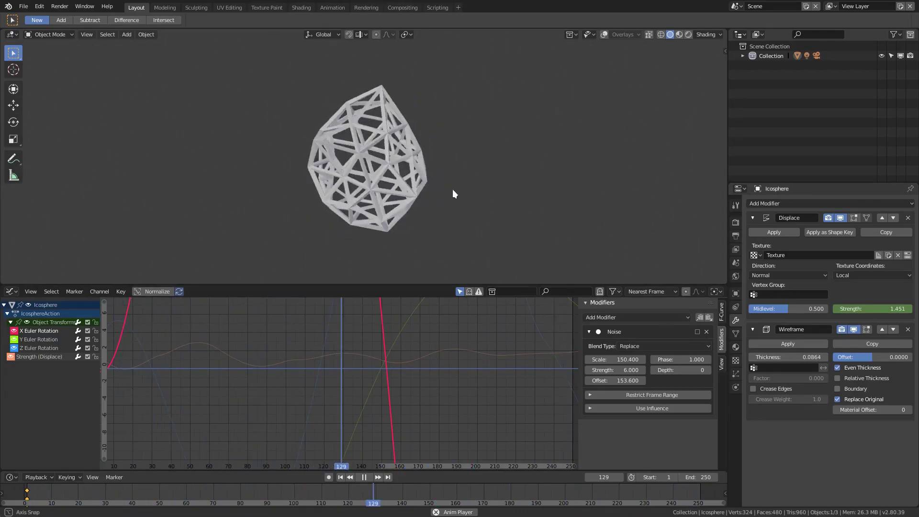
Step: Show the viewport overlays again and remove the Wireframe modifier from the icosphere
{"action": "left_click", "coordinate": [604, 35]}
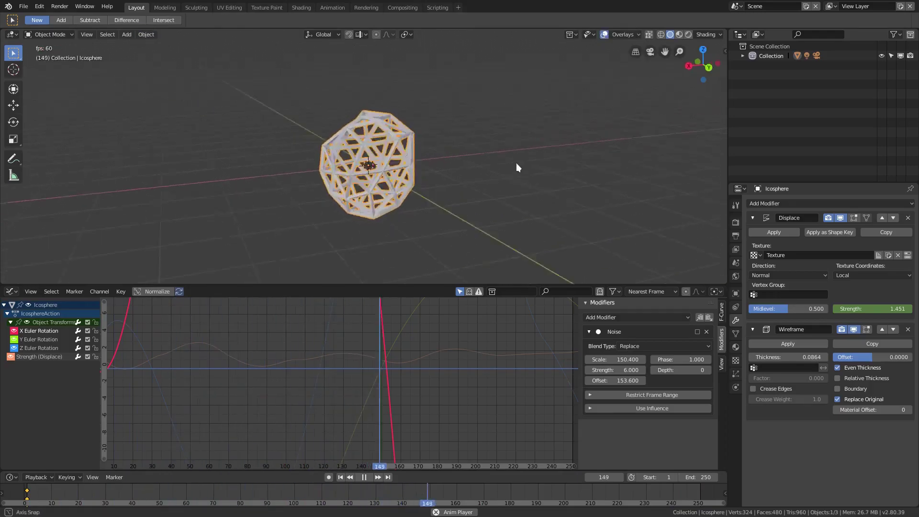
{"action": "left_click", "coordinate": [908, 330]}
{"action": "middle_click_drag", "start_coordinate": [530, 235], "coordinate": [612, 233]}
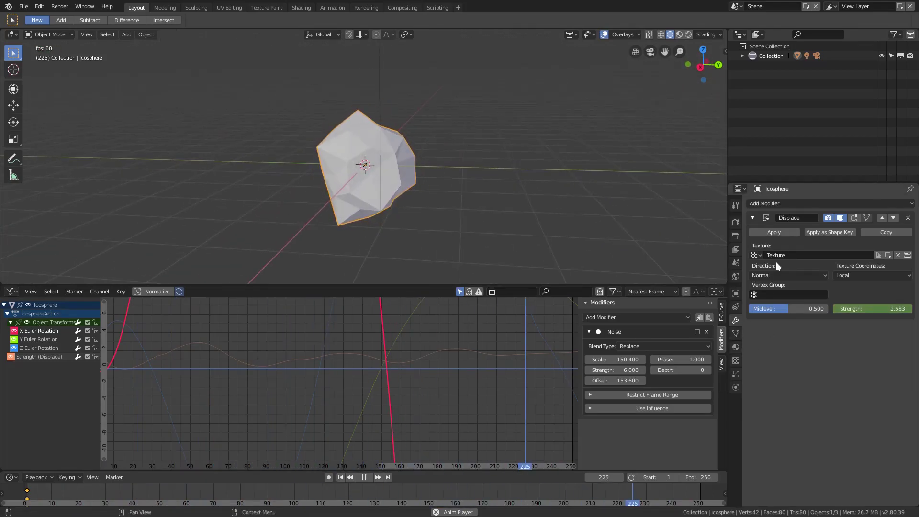
Step: Add a Subdivision modifier to the icosphere with view level, render level and quality all at 1
{"action": "left_click", "coordinate": [761, 204]}
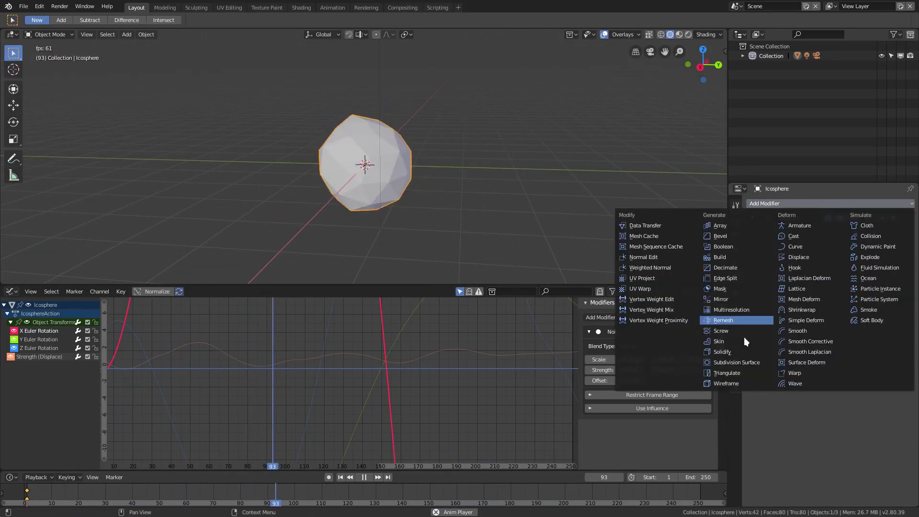
{"action": "left_click", "coordinate": [732, 362]}
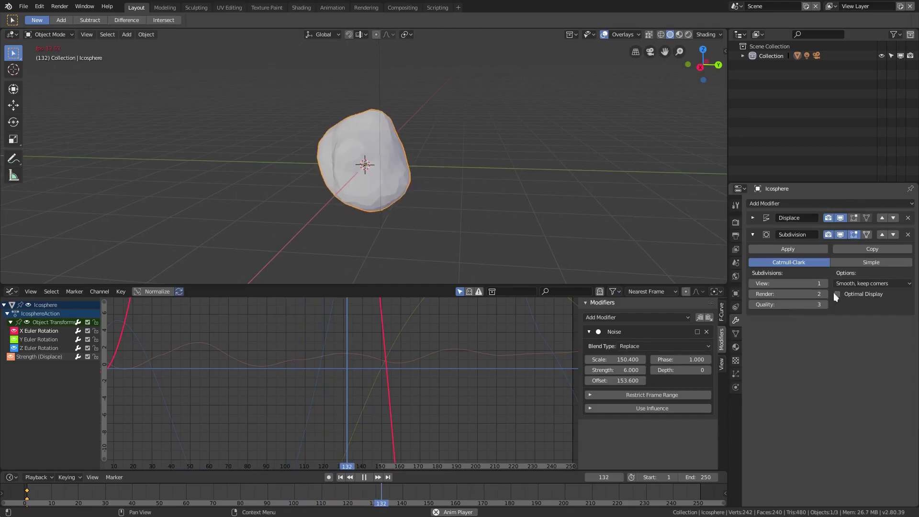
{"action": "left_click", "coordinate": [750, 294]}
{"action": "left_click", "coordinate": [751, 303]}
{"action": "left_click", "coordinate": [752, 303]}
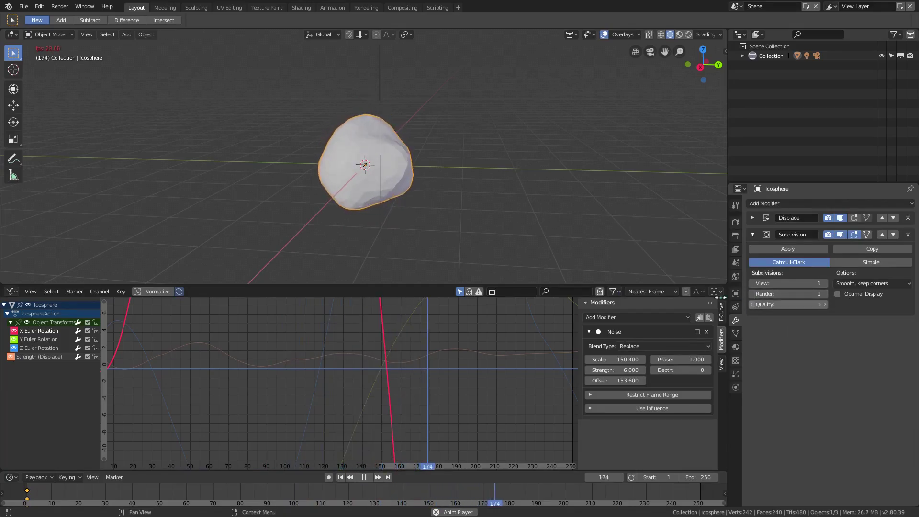
Step: Shade the icosphere smooth and view the rounded blob from another angle while it plays
{"action": "left_click", "coordinate": [146, 34]}
{"action": "left_click", "coordinate": [176, 232]}
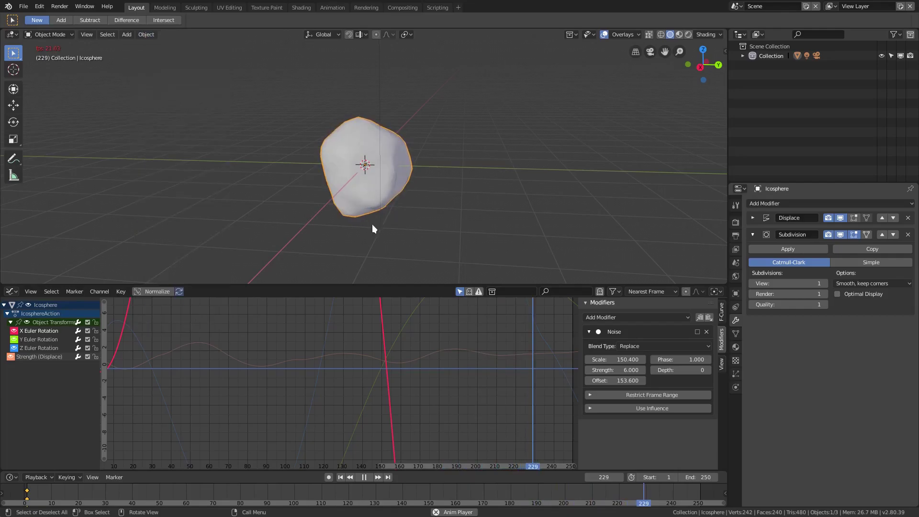
{"action": "middle_click_drag", "start_coordinate": [479, 225], "coordinate": [409, 224]}
{"action": "scroll", "coordinate": [634, 219], "scroll_direction": "up", "scroll_amount": 2}
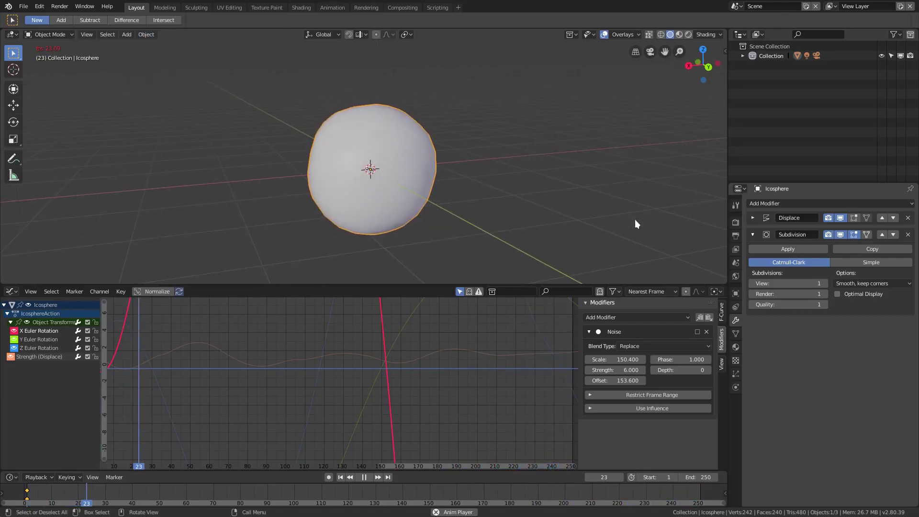